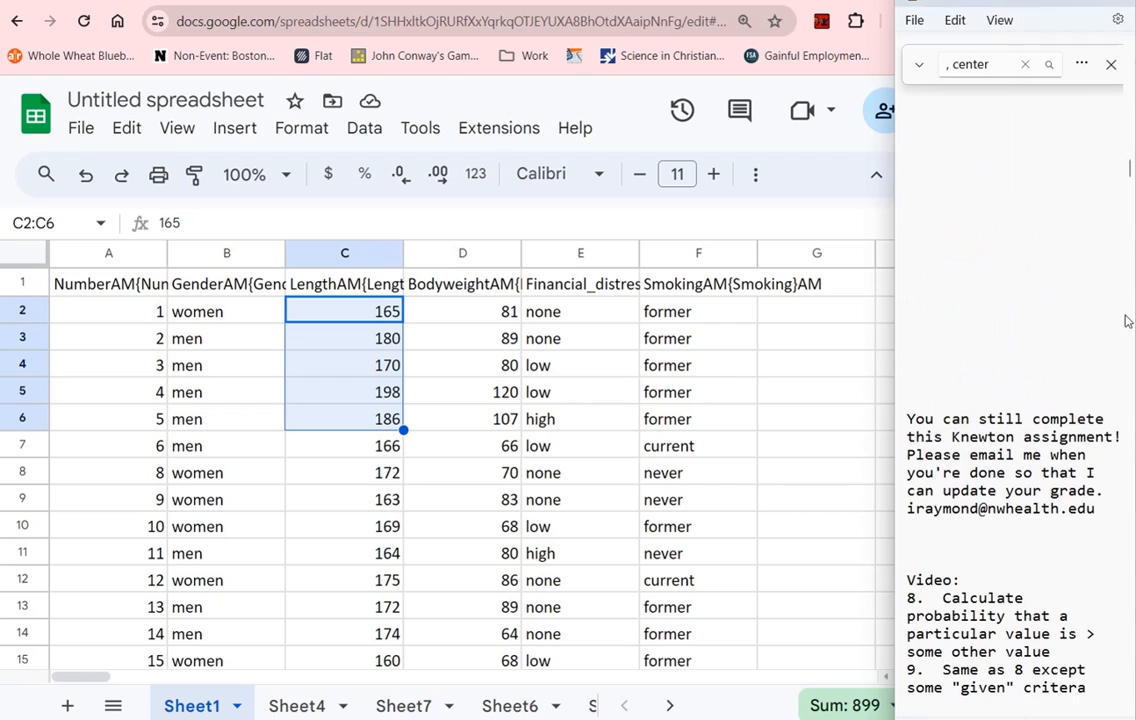
Bring the two length-greater-than-164 questions into view in the notes and narrow the browser window so it sits beside them
{"action": "scroll", "coordinate": [984, 372], "scroll_direction": "down", "scroll_amount": 3}
{"action": "scroll", "coordinate": [1010, 320], "scroll_direction": "up", "scroll_amount": 8}
{"action": "scroll", "coordinate": [1027, 285], "scroll_direction": "up", "scroll_amount": 7}
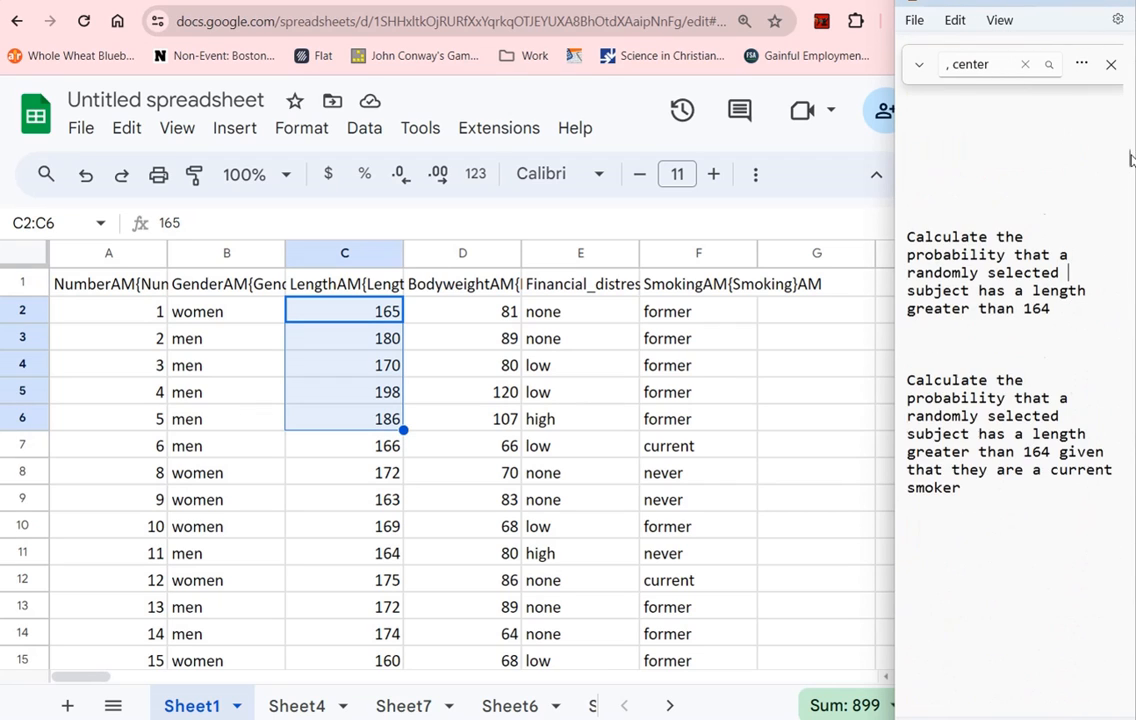
{"action": "scroll", "coordinate": [1129, 163], "scroll_direction": "down", "scroll_amount": 2}
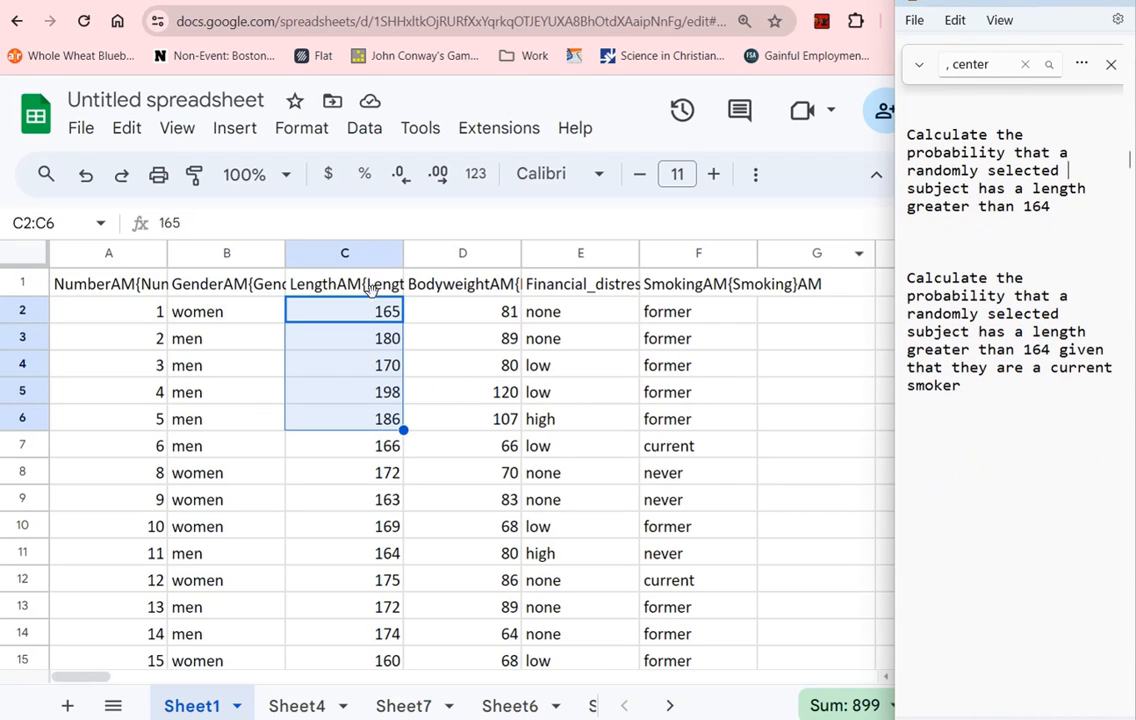
{"action": "left_click", "coordinate": [405, 337]}
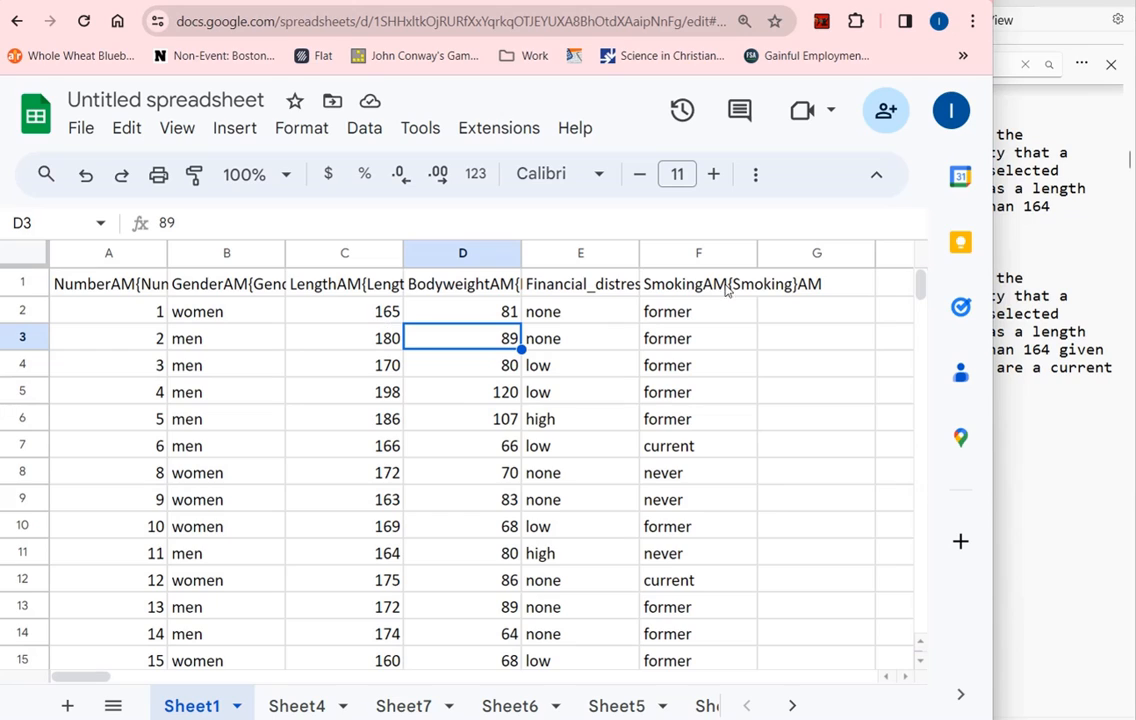
{"action": "left_click", "coordinate": [392, 314]}
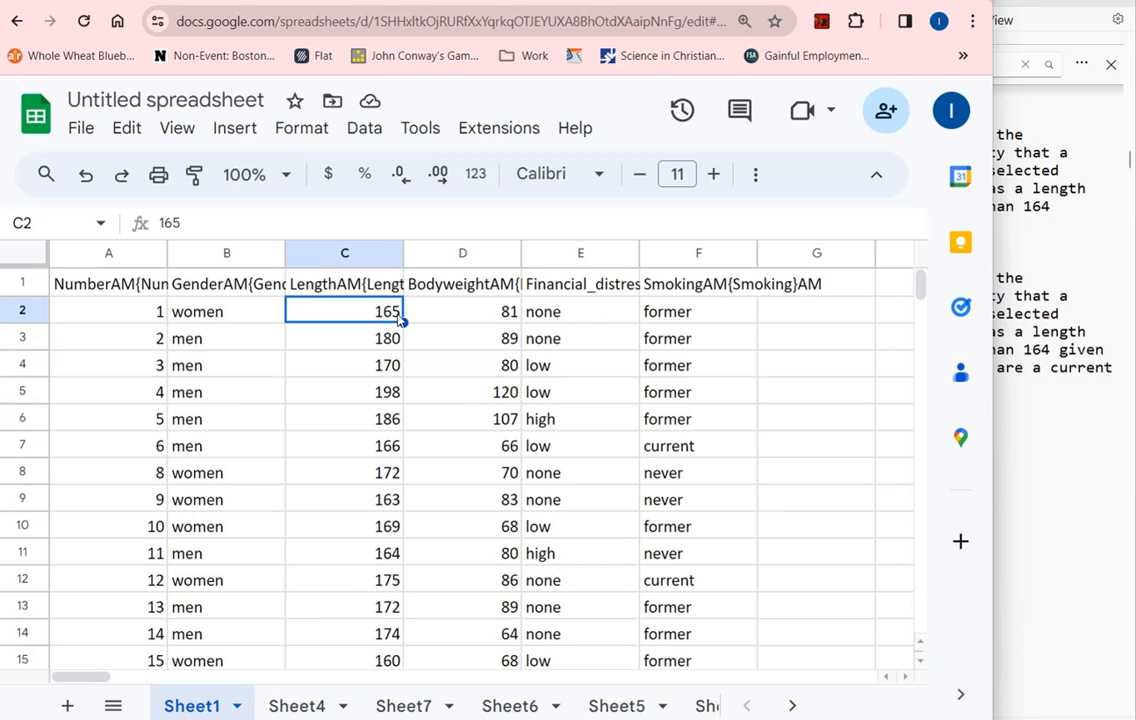
{"action": "left_click", "coordinate": [1061, 385]}
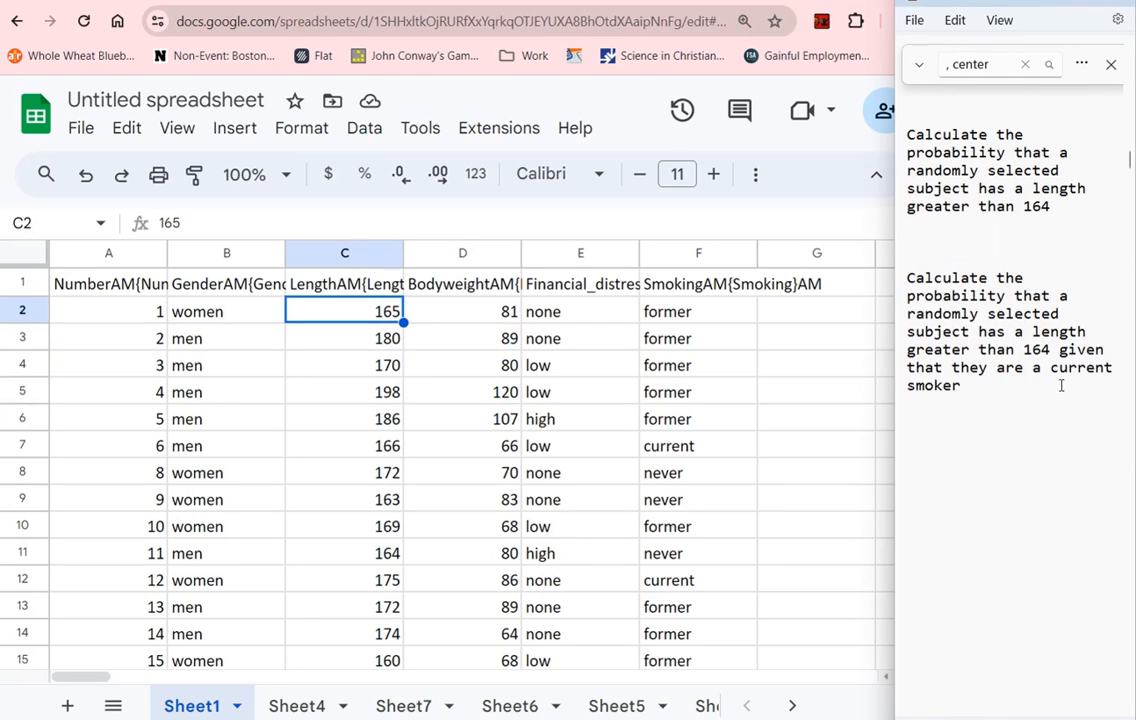
{"action": "left_click", "coordinate": [854, 212]}
{"action": "left_click_drag", "start_coordinate": [994, 208], "coordinate": [893, 215]}
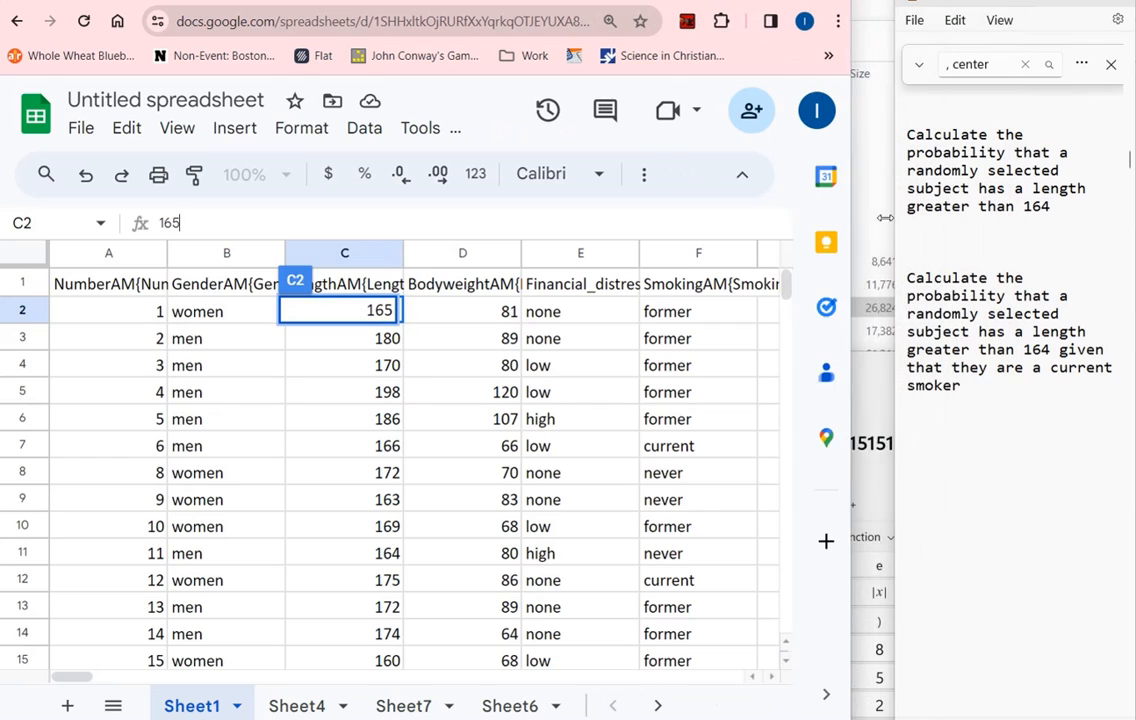
Sort the sheet A to Z by the Length column and select the first length above 164
{"action": "left_click", "coordinate": [360, 257]}
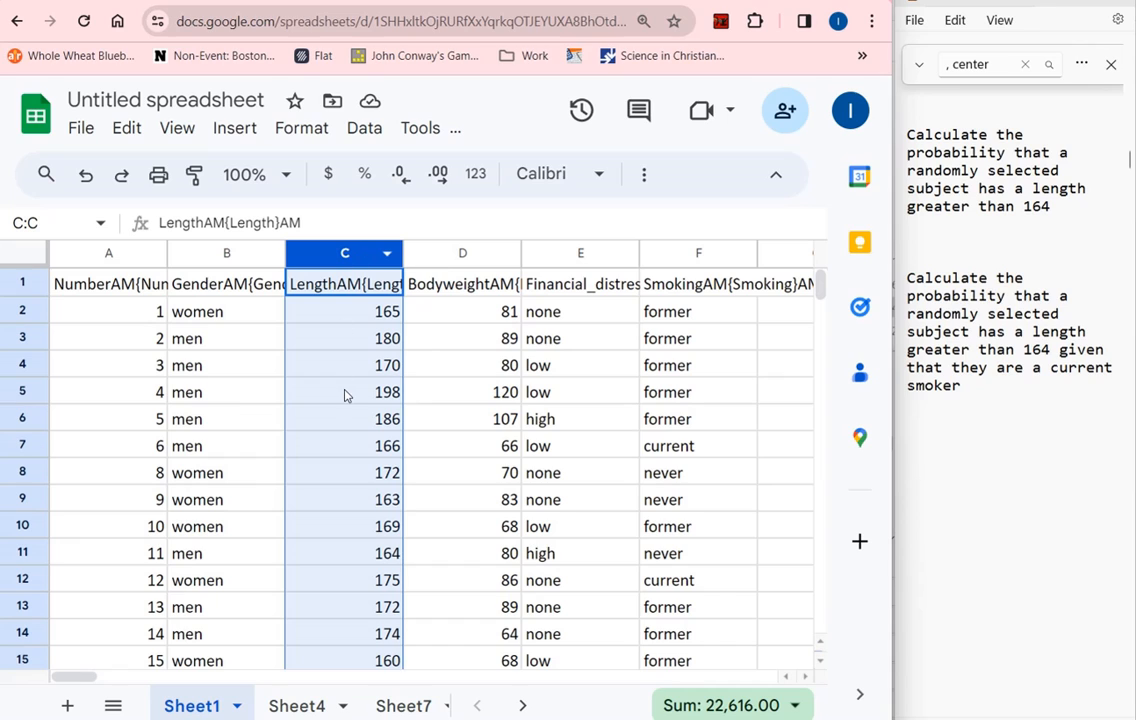
{"action": "right_click", "coordinate": [363, 254]}
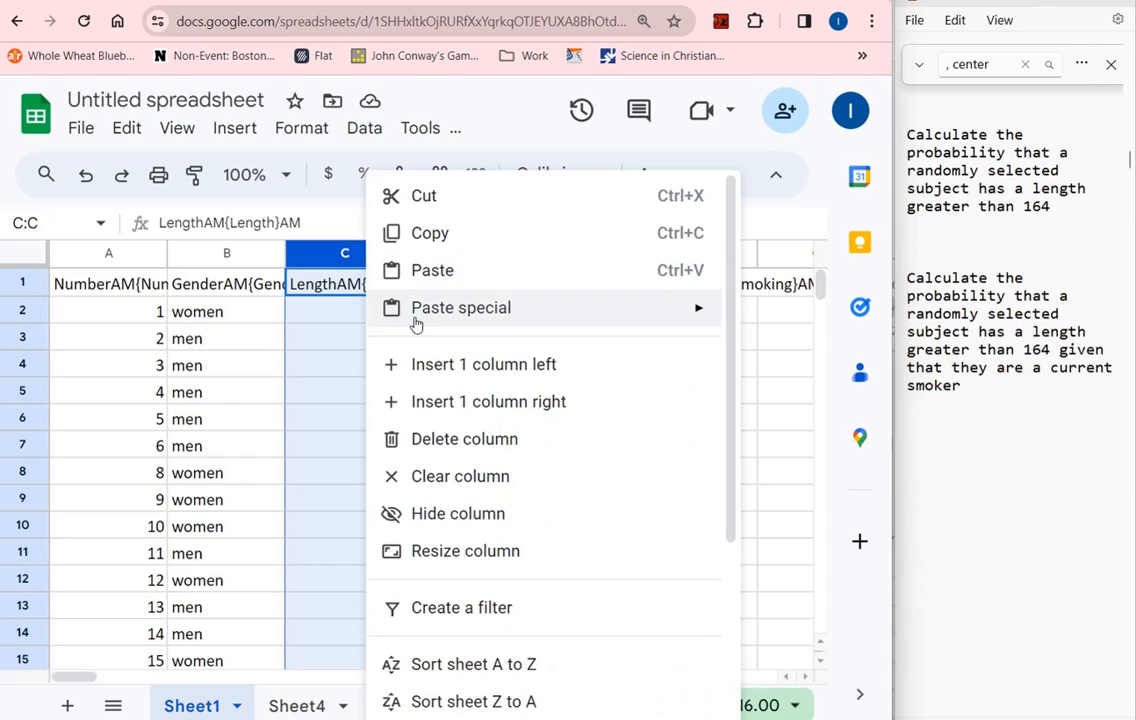
{"action": "left_click", "coordinate": [518, 662]}
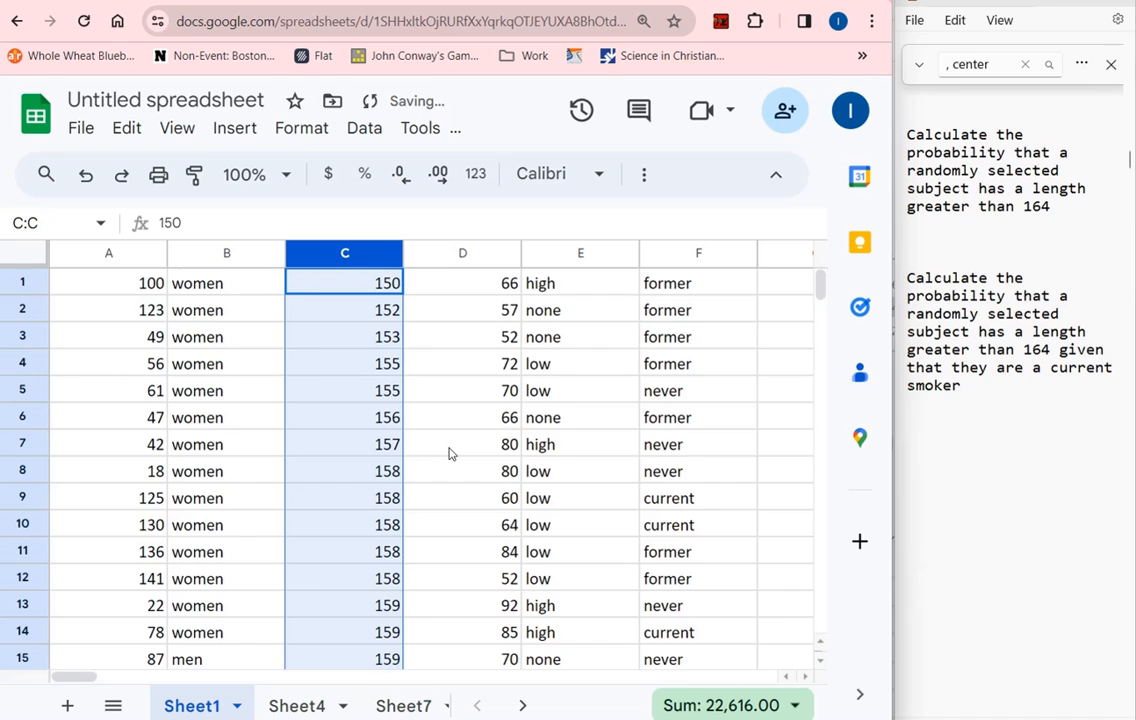
{"action": "scroll", "coordinate": [436, 474], "scroll_direction": "down", "scroll_amount": 10}
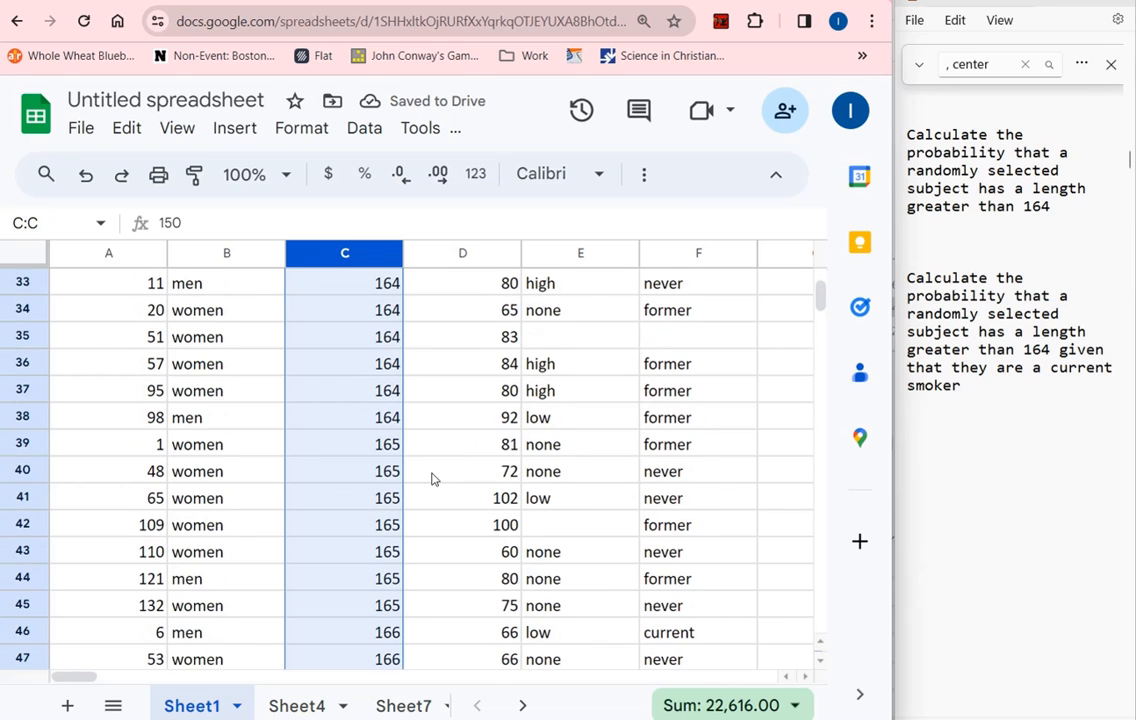
{"action": "left_click", "coordinate": [385, 420]}
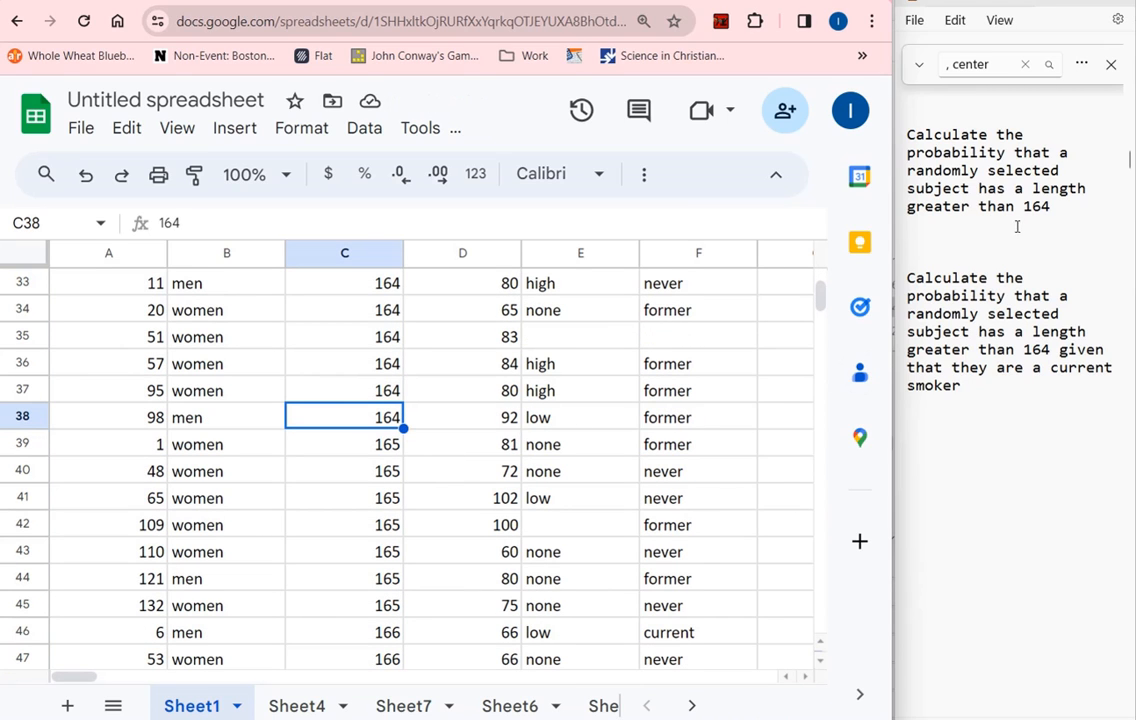
{"action": "left_click", "coordinate": [379, 455]}
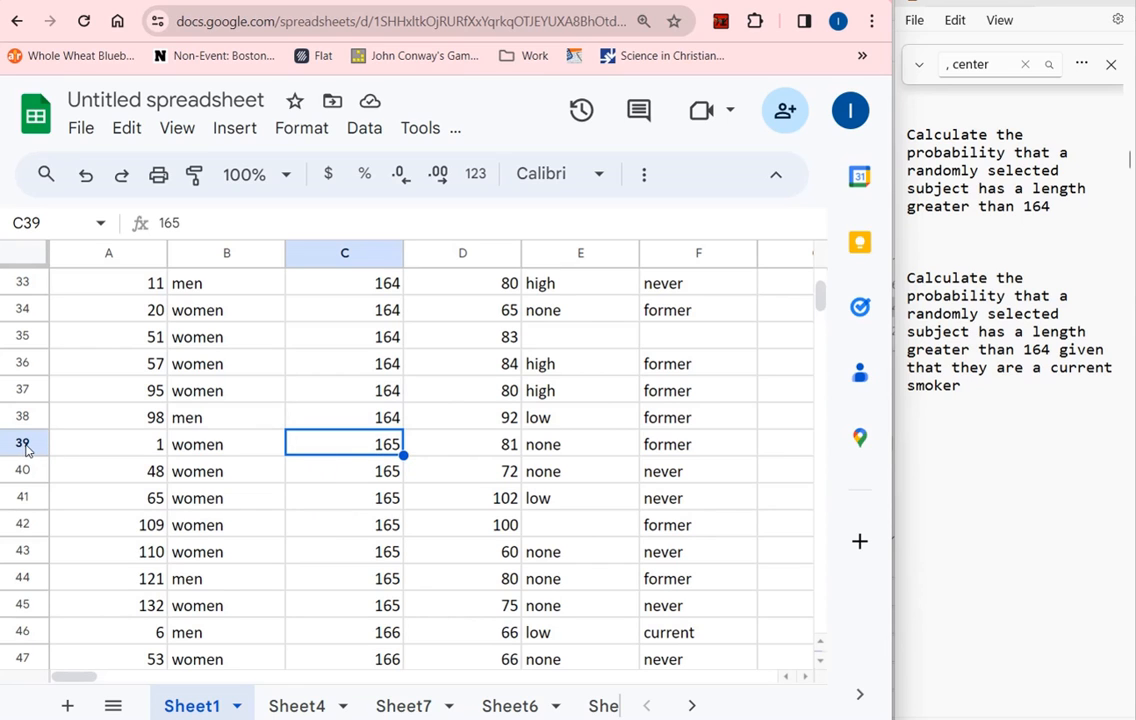
Count the rows with a length above 164 by computing 133 - 39 and adding 1 in Calculator
{"action": "scroll", "coordinate": [451, 451], "scroll_direction": "down", "scroll_amount": 20}
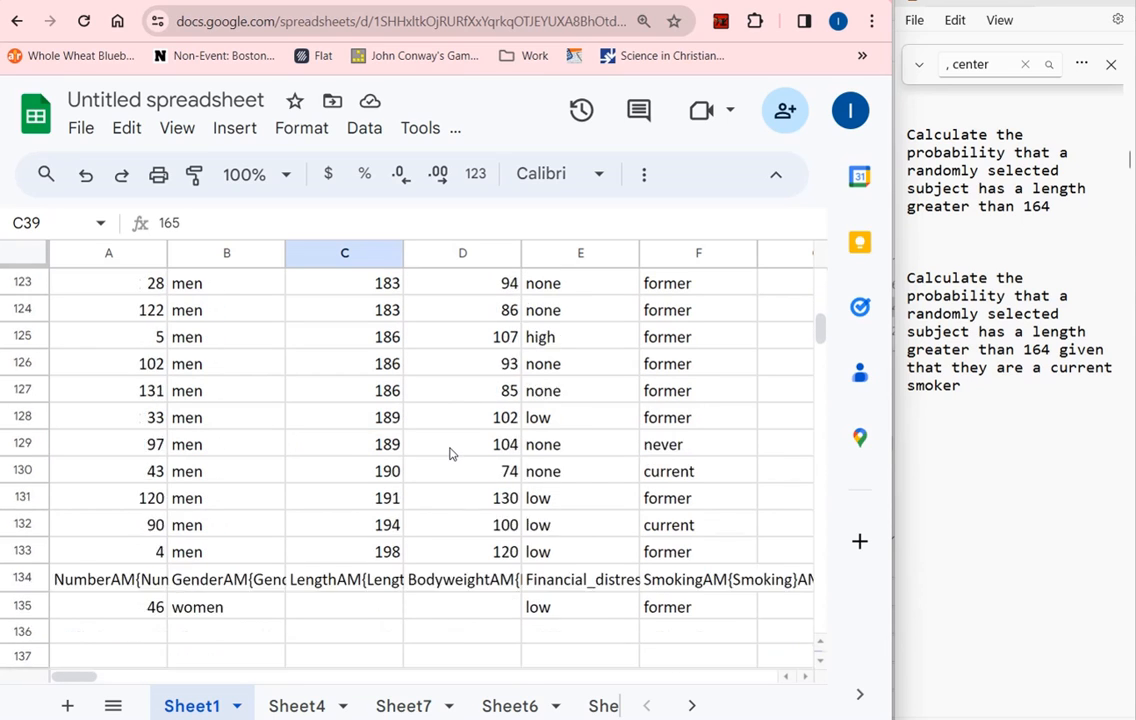
{"action": "scroll", "coordinate": [449, 453], "scroll_direction": "down", "scroll_amount": 1}
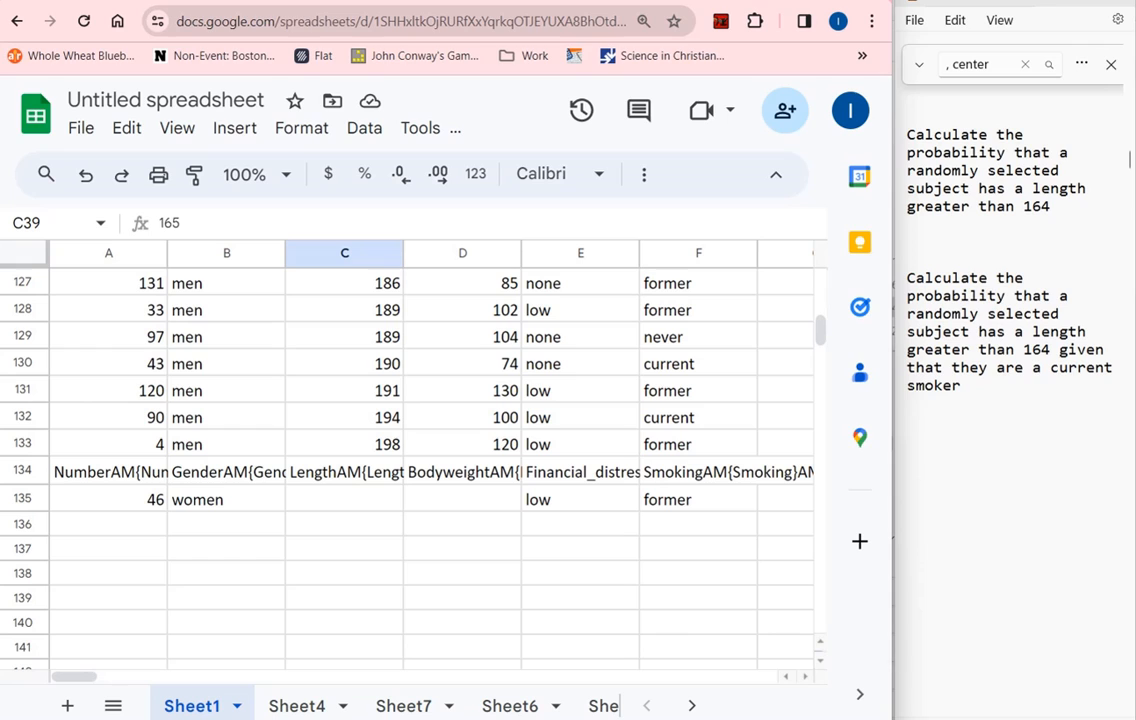
{"action": "key", "text": "alt+Tab"}
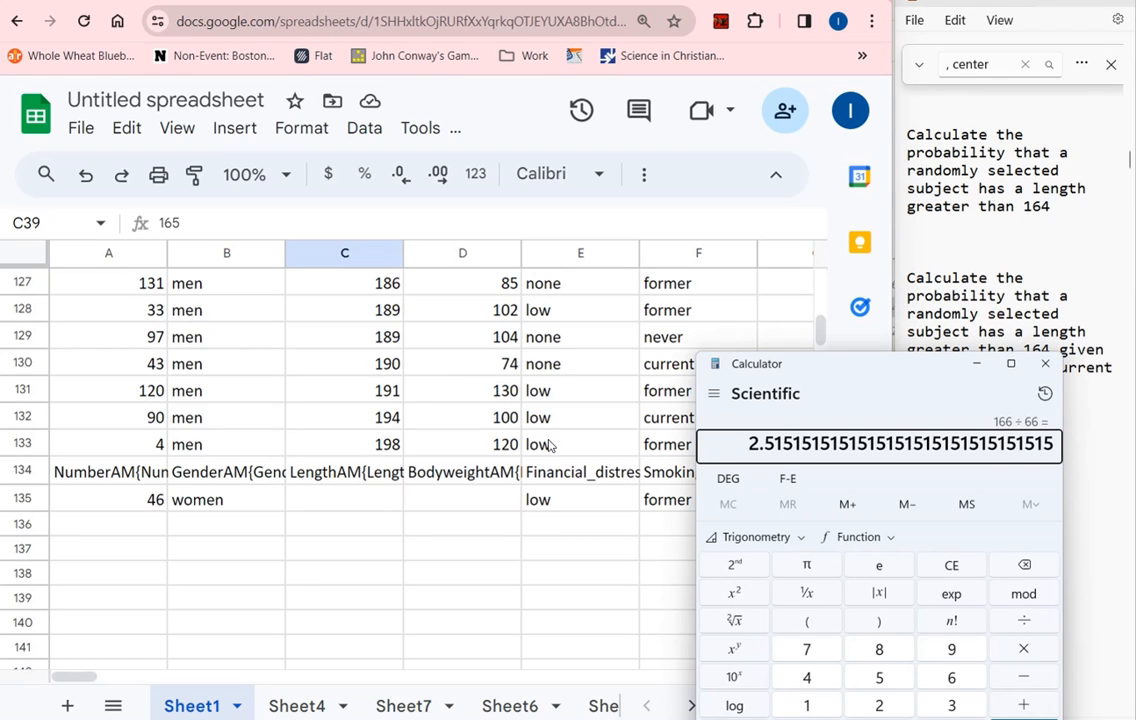
{"action": "type", "text": "133"}
{"action": "key", "text": "minus"}
{"action": "scroll", "coordinate": [535, 456], "scroll_direction": "up", "scroll_amount": 13}
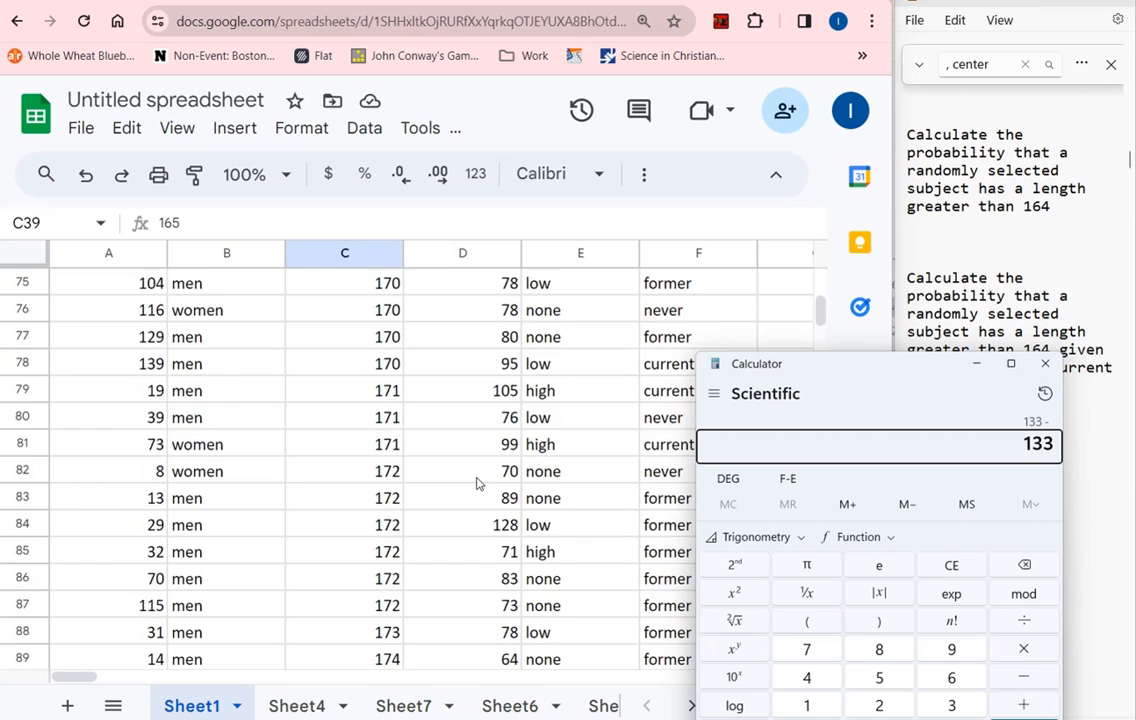
{"action": "scroll", "coordinate": [476, 483], "scroll_direction": "up", "scroll_amount": 10}
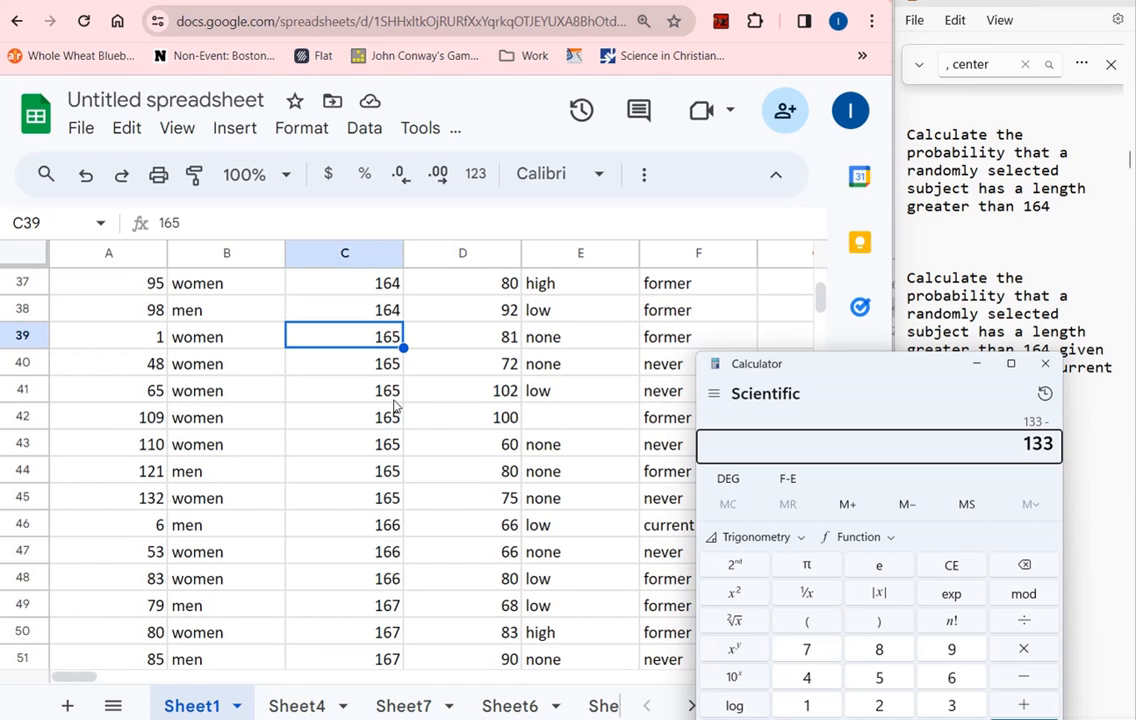
{"action": "type", "text": "39"}
{"action": "key", "text": "Return"}
{"action": "type", "text": "+1"}
{"action": "key", "text": "Return"}
Write "95 /" on a separate line below the first probability question in the notes
{"action": "left_click", "coordinate": [1057, 252]}
{"action": "key", "text": "Return"}
{"action": "key", "text": "Return"}
{"action": "type", "text": "95"}
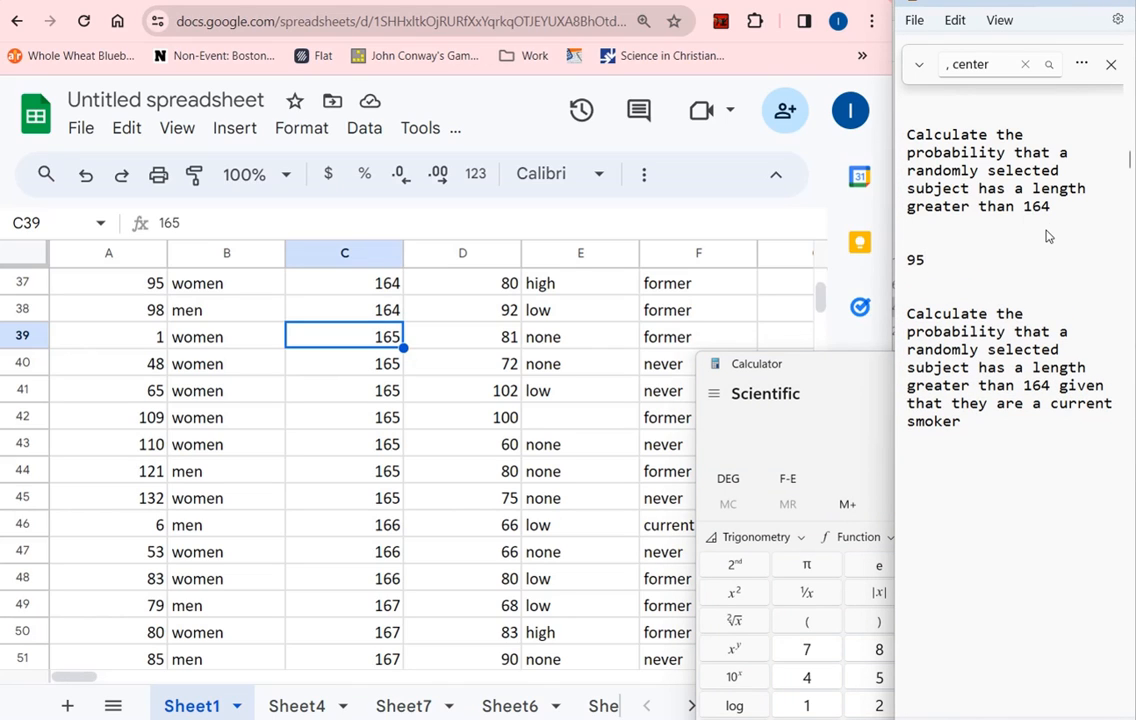
{"action": "type", "text": " /"}
Check the first and last rows that have a length value and enter 133 as the denominator after "95 /" in the notes
{"action": "left_click", "coordinate": [655, 312]}
{"action": "scroll", "coordinate": [665, 330], "scroll_direction": "up", "scroll_amount": 10}
{"action": "scroll", "coordinate": [668, 336], "scroll_direction": "up", "scroll_amount": 2}
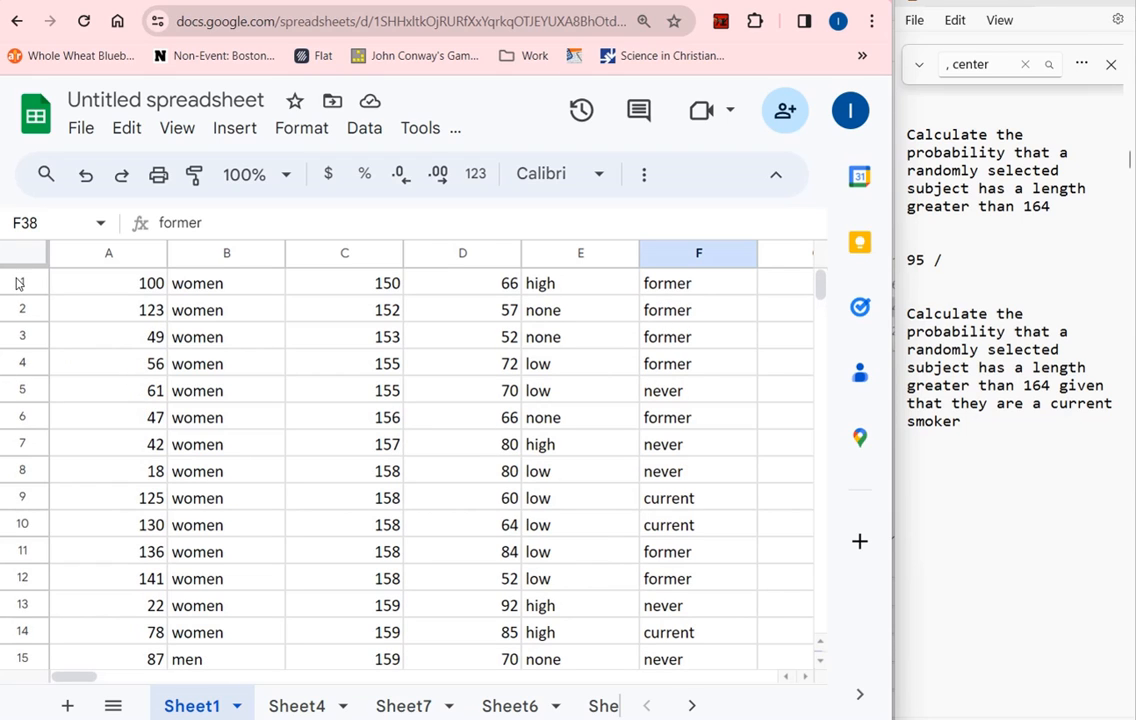
{"action": "left_click_drag", "start_coordinate": [818, 284], "coordinate": [824, 330]}
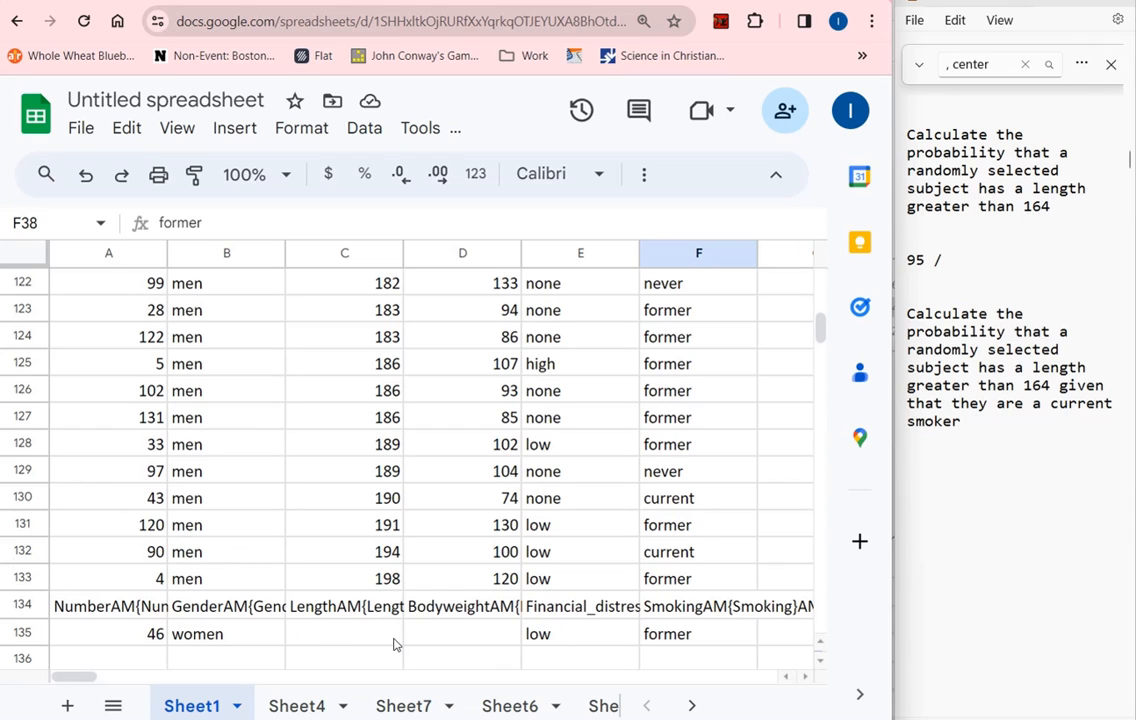
{"action": "left_click", "coordinate": [350, 634]}
{"action": "left_click", "coordinate": [30, 578]}
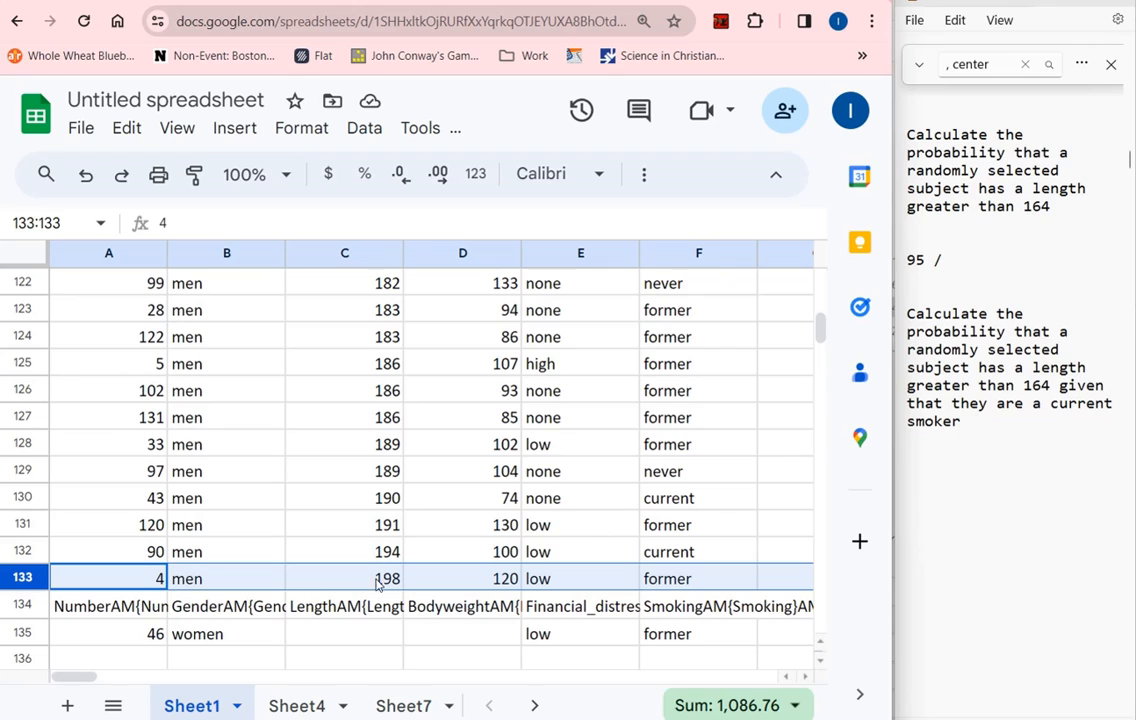
{"action": "left_click", "coordinate": [986, 263]}
{"action": "type", "text": "133"}
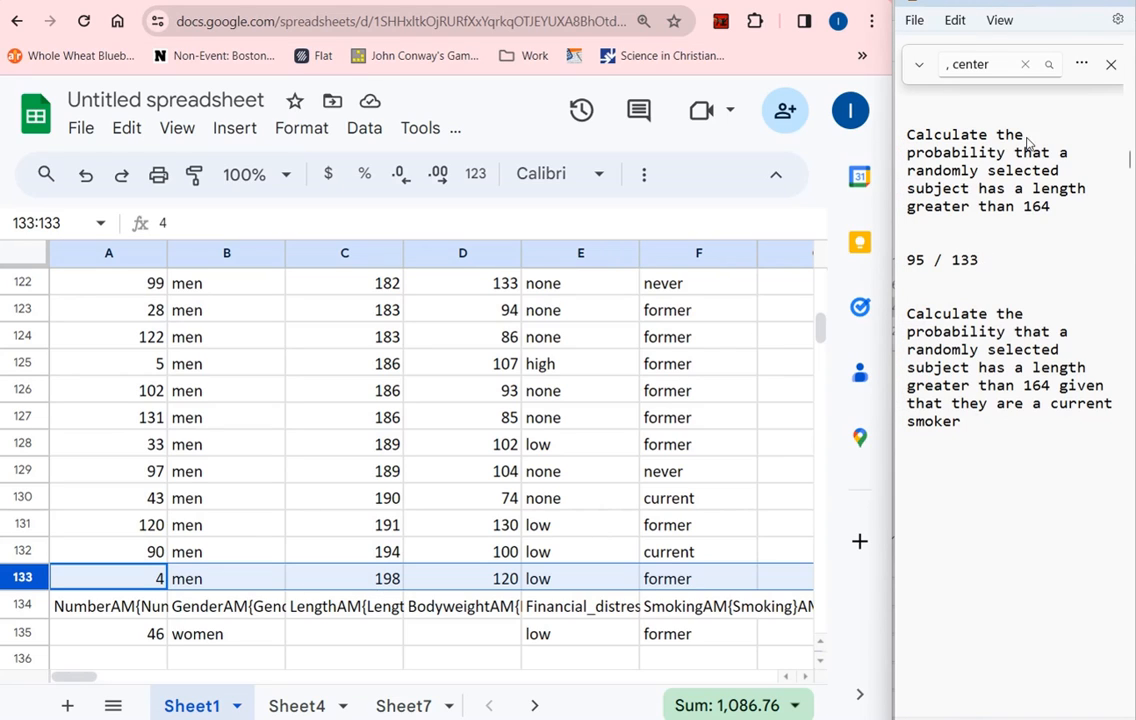
Calculate 95 / 133 in Calculator and write "~ 0.714" after the fraction in the notes
{"action": "left_click_drag", "start_coordinate": [928, 258], "coordinate": [908, 260]}
{"action": "left_click_drag", "start_coordinate": [980, 259], "coordinate": [912, 258]}
{"action": "left_click_drag", "start_coordinate": [980, 260], "coordinate": [952, 260]}
{"action": "left_click", "coordinate": [892, 719]}
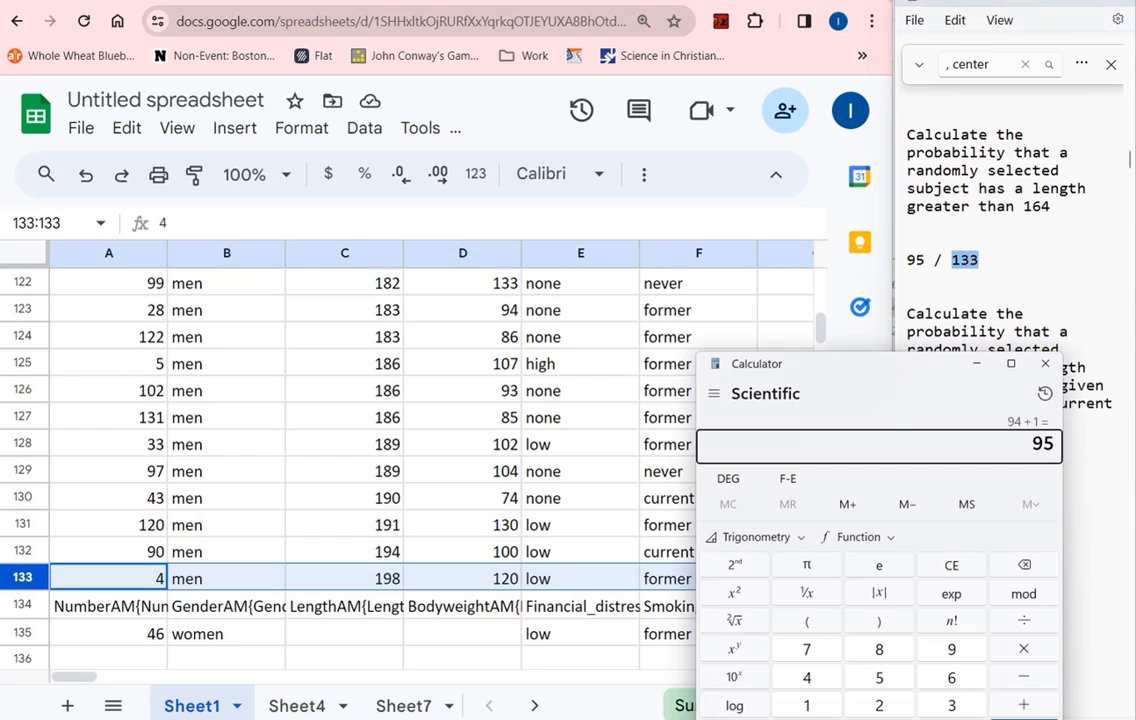
{"action": "type", "text": "95 / 133"}
{"action": "key", "text": "Return"}
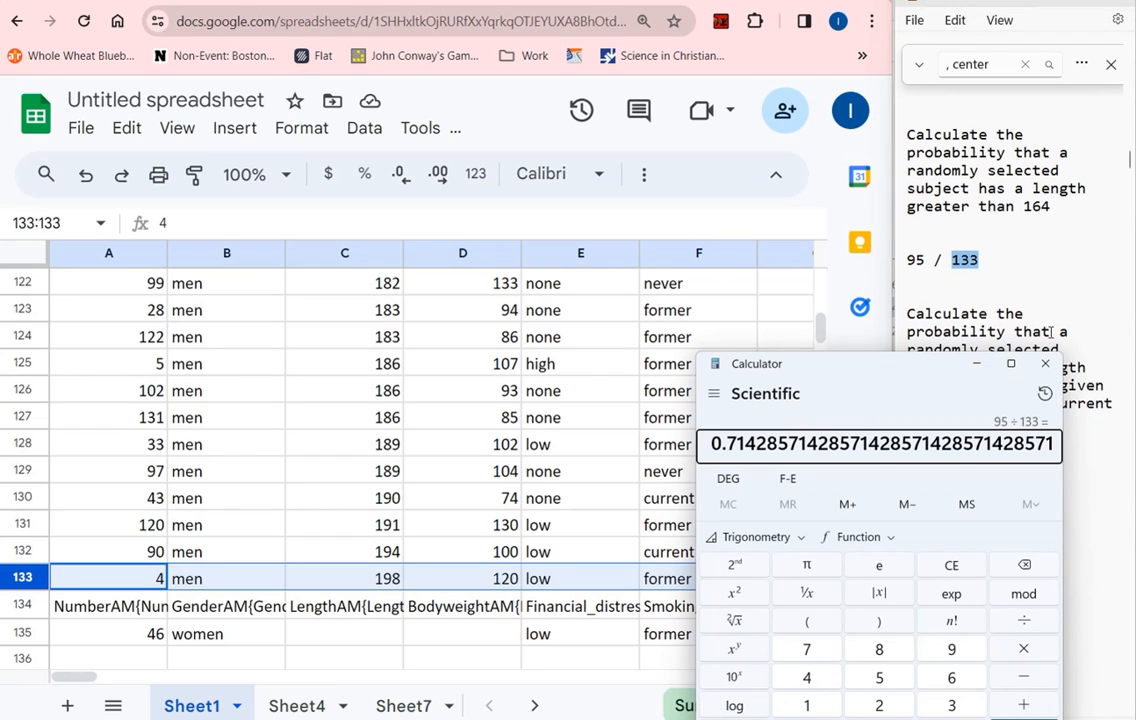
{"action": "left_click", "coordinate": [1060, 272]}
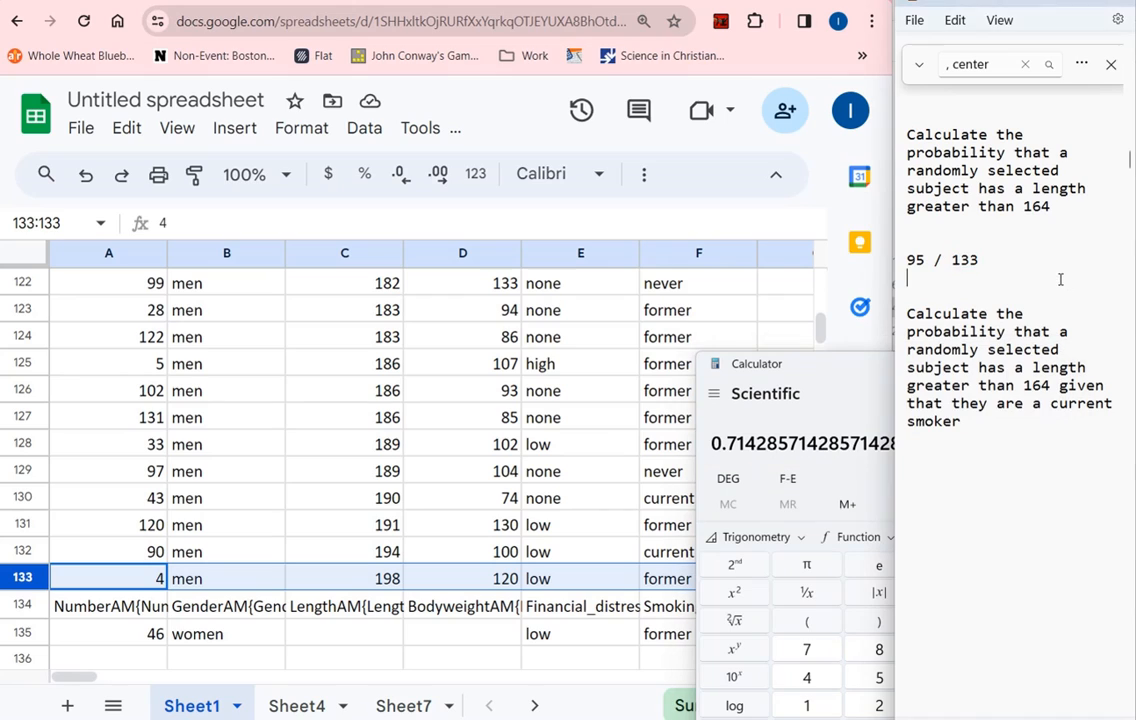
{"action": "type", "text": "~ 0.716"}
Add blank lines below the second probability question in the notes and highlight the question's text
{"action": "left_click", "coordinate": [1023, 428]}
{"action": "key", "text": "Return"}
{"action": "key", "text": "Return"}
{"action": "key", "text": "Return"}
{"action": "left_click_drag", "start_coordinate": [908, 313], "coordinate": [977, 425]}
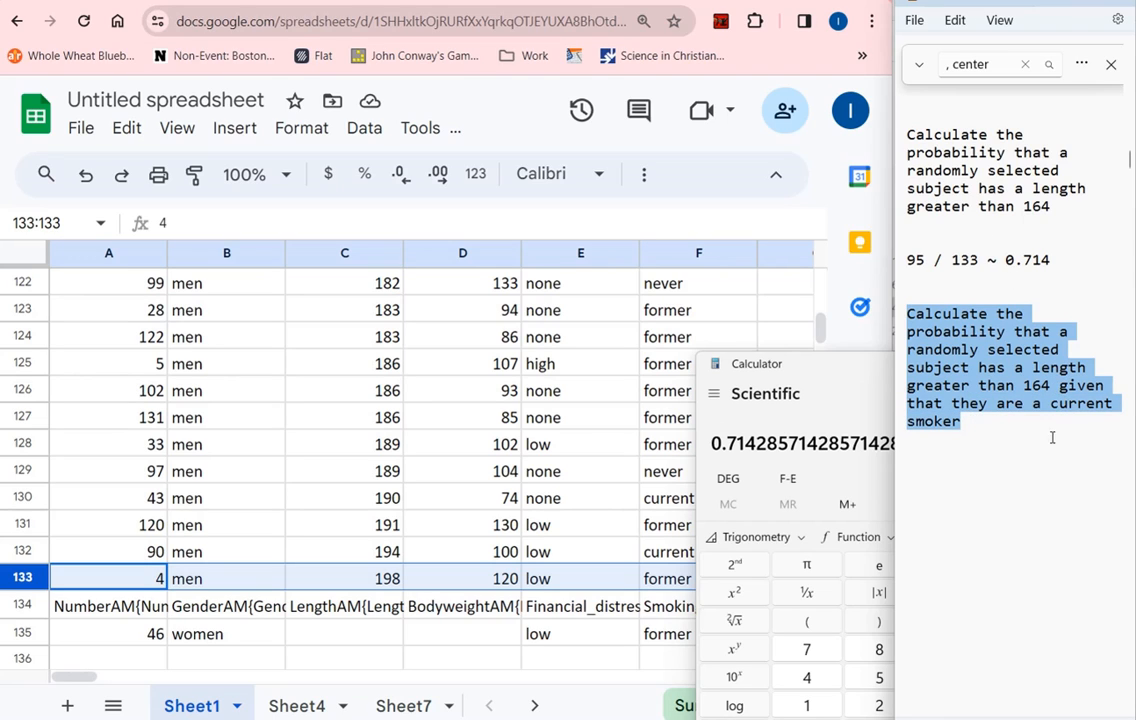
Sort the sheet A to Z by the Smoking column
{"action": "left_click", "coordinate": [586, 441]}
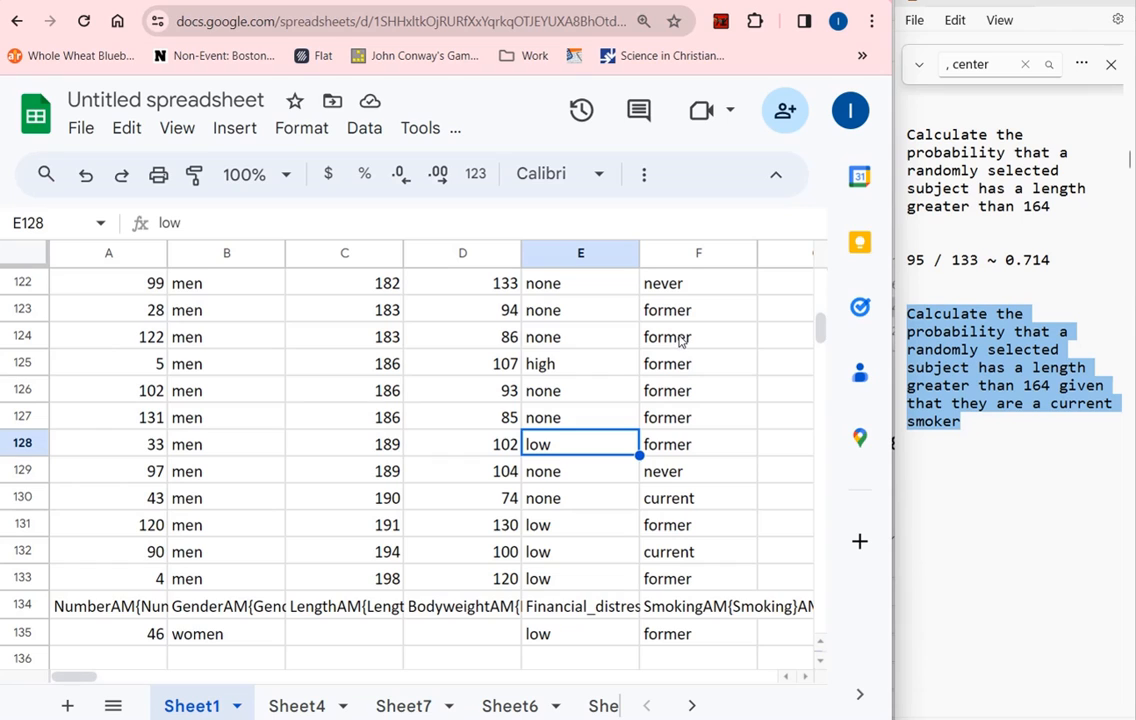
{"action": "scroll", "coordinate": [695, 332], "scroll_direction": "up", "scroll_amount": 3}
{"action": "left_click", "coordinate": [700, 254]}
{"action": "right_click", "coordinate": [702, 254]}
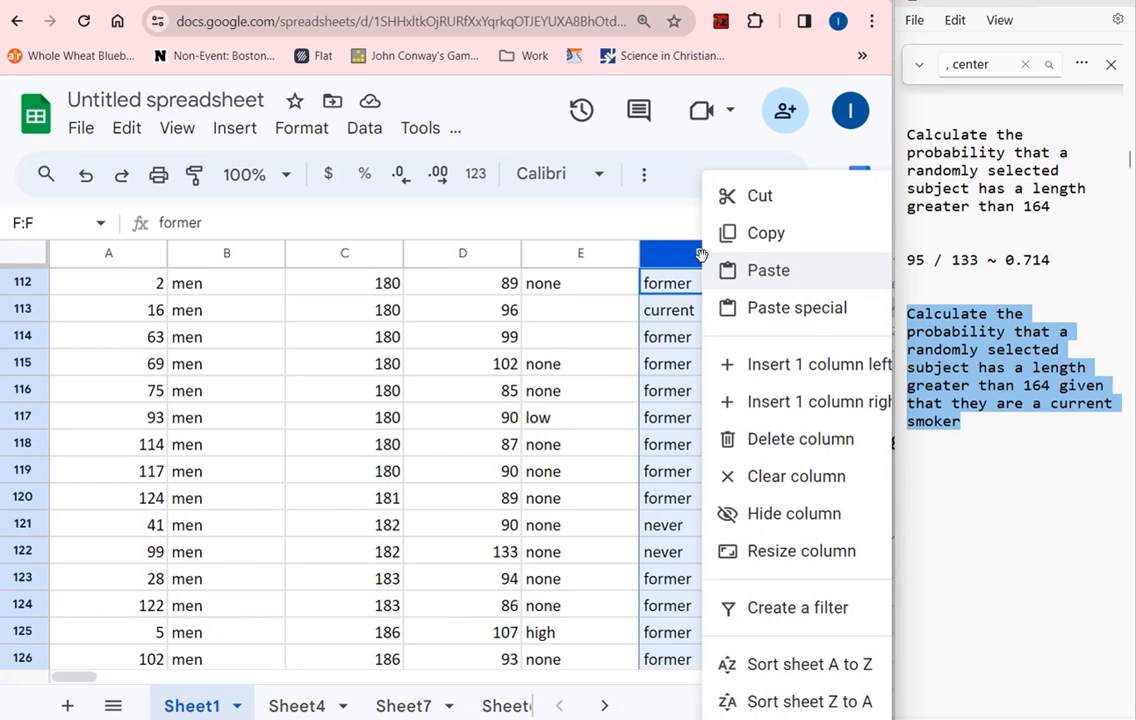
{"action": "left_click", "coordinate": [838, 665]}
Select all the "current" smoker cells, F1:F17, to count them
{"action": "scroll", "coordinate": [733, 479], "scroll_direction": "up", "scroll_amount": 15}
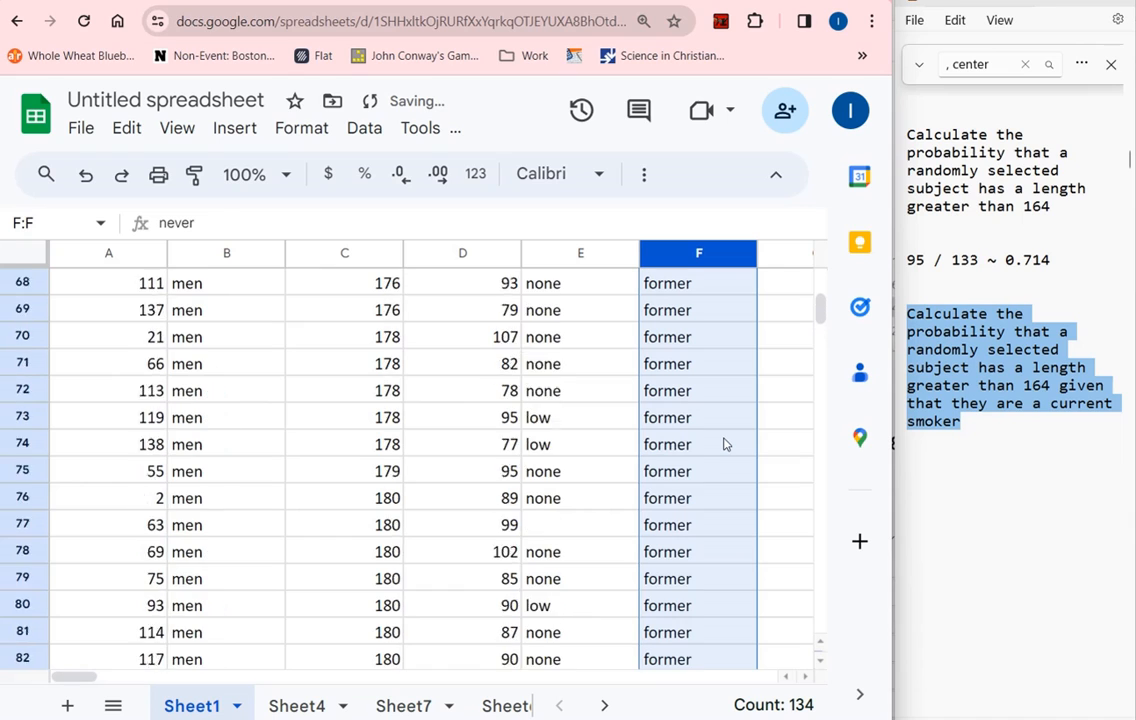
{"action": "scroll", "coordinate": [728, 435], "scroll_direction": "up", "scroll_amount": 20}
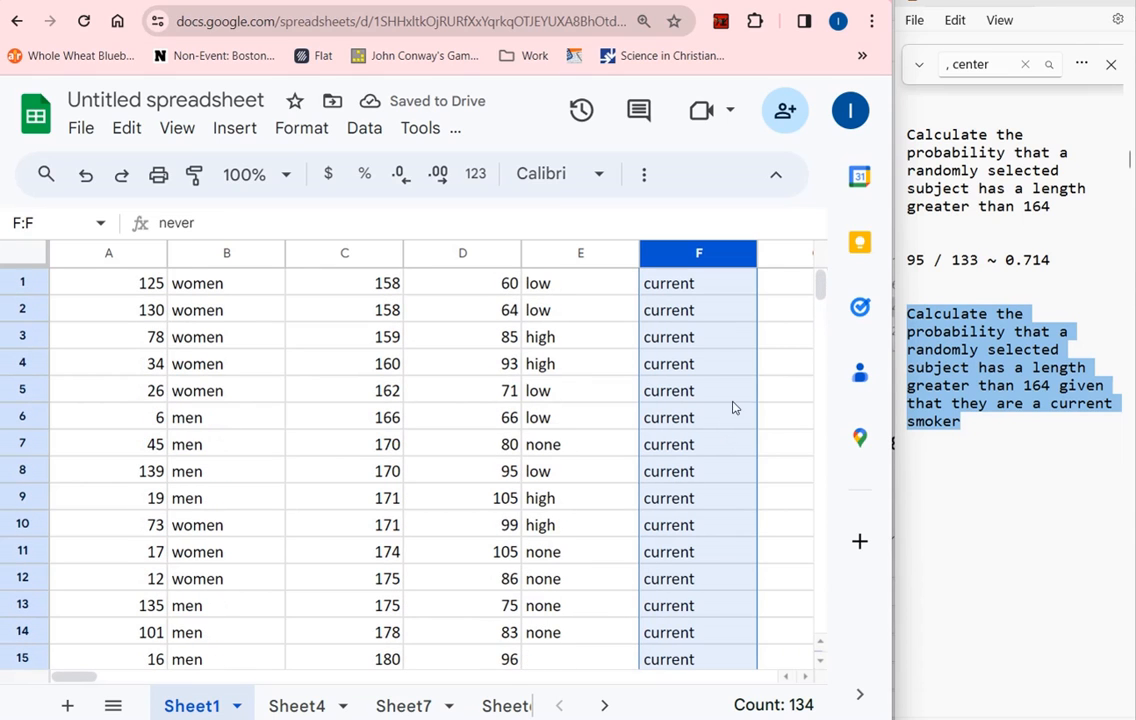
{"action": "left_click", "coordinate": [717, 293]}
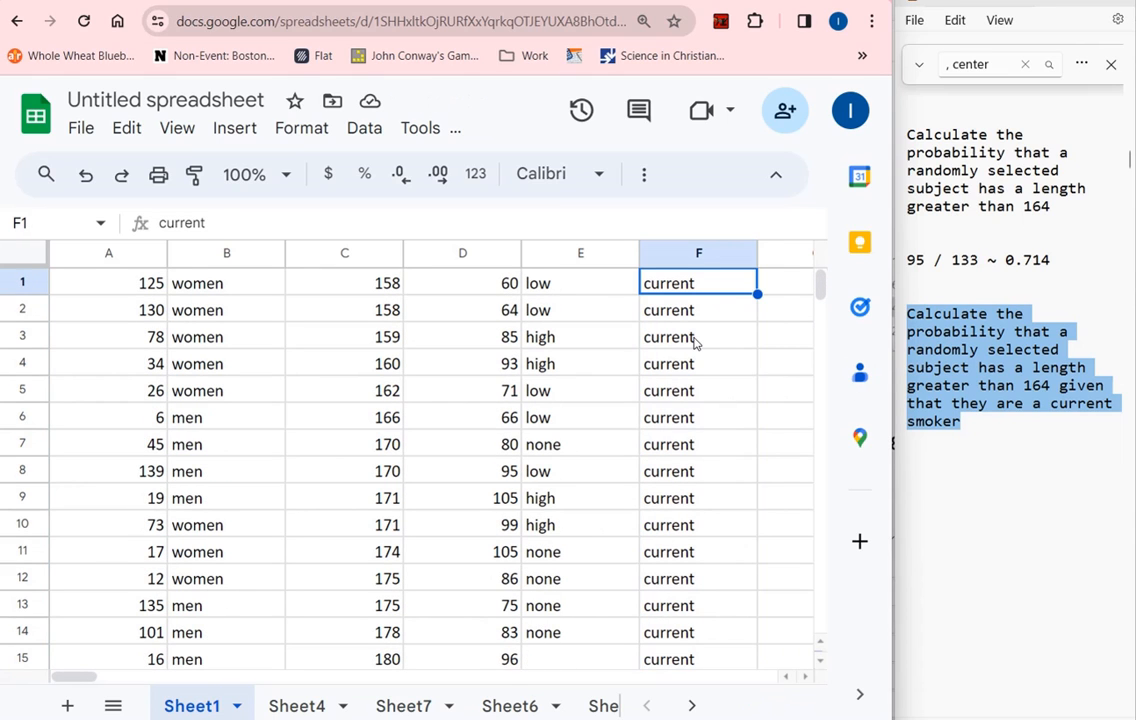
{"action": "scroll", "coordinate": [695, 337], "scroll_direction": "down", "scroll_amount": 1}
{"action": "scroll", "coordinate": [705, 317], "scroll_direction": "up", "scroll_amount": 1}
{"action": "scroll", "coordinate": [700, 330], "scroll_direction": "down", "scroll_amount": 3}
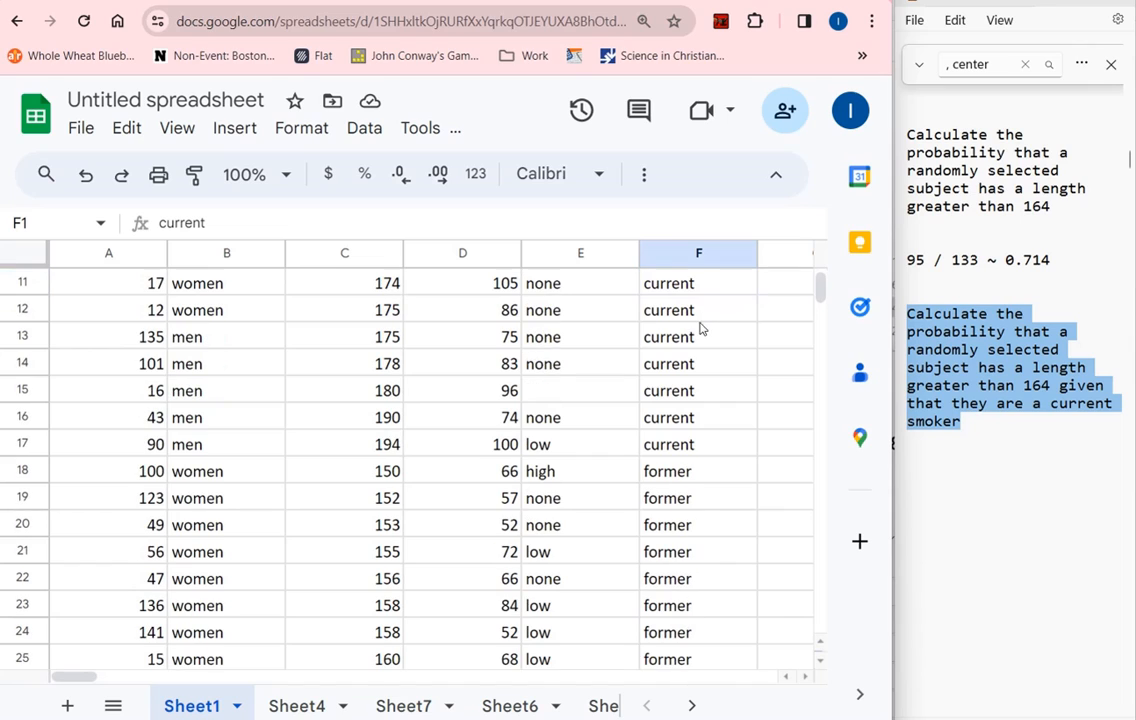
{"action": "left_click", "coordinate": [672, 444], "text": "shift"}
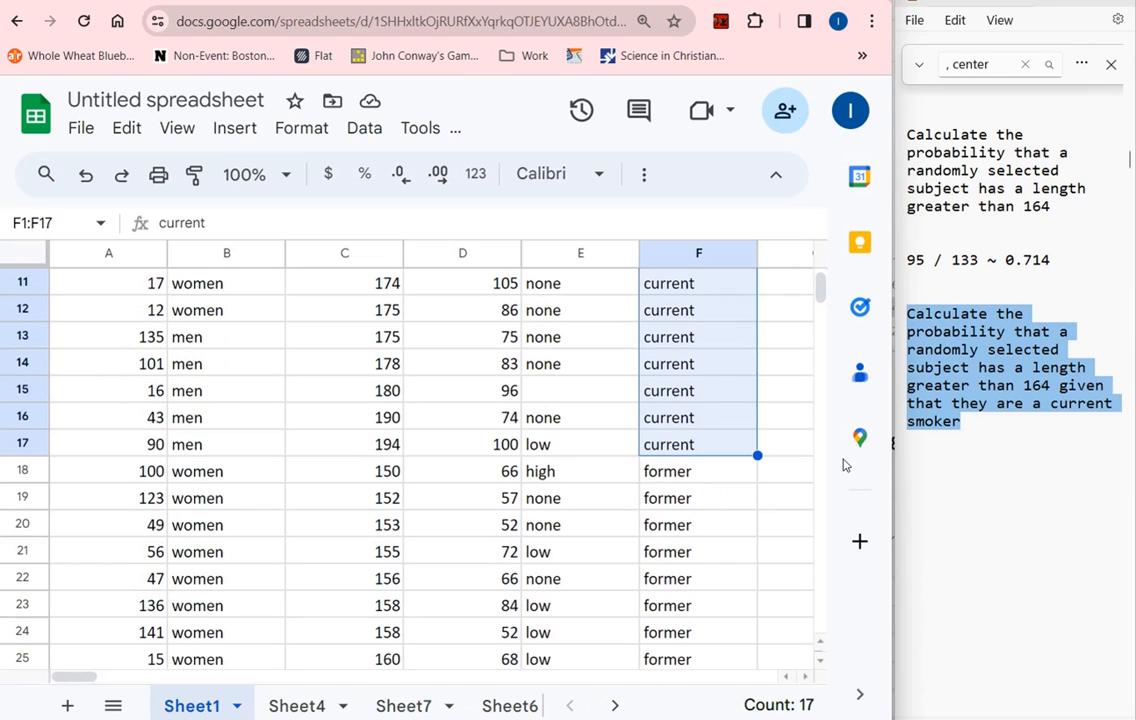
Write "/ 17" as the denominator below the second question in the notes and return to the spreadsheet
{"action": "left_click", "coordinate": [1003, 449]}
{"action": "type", "text": "/ "}
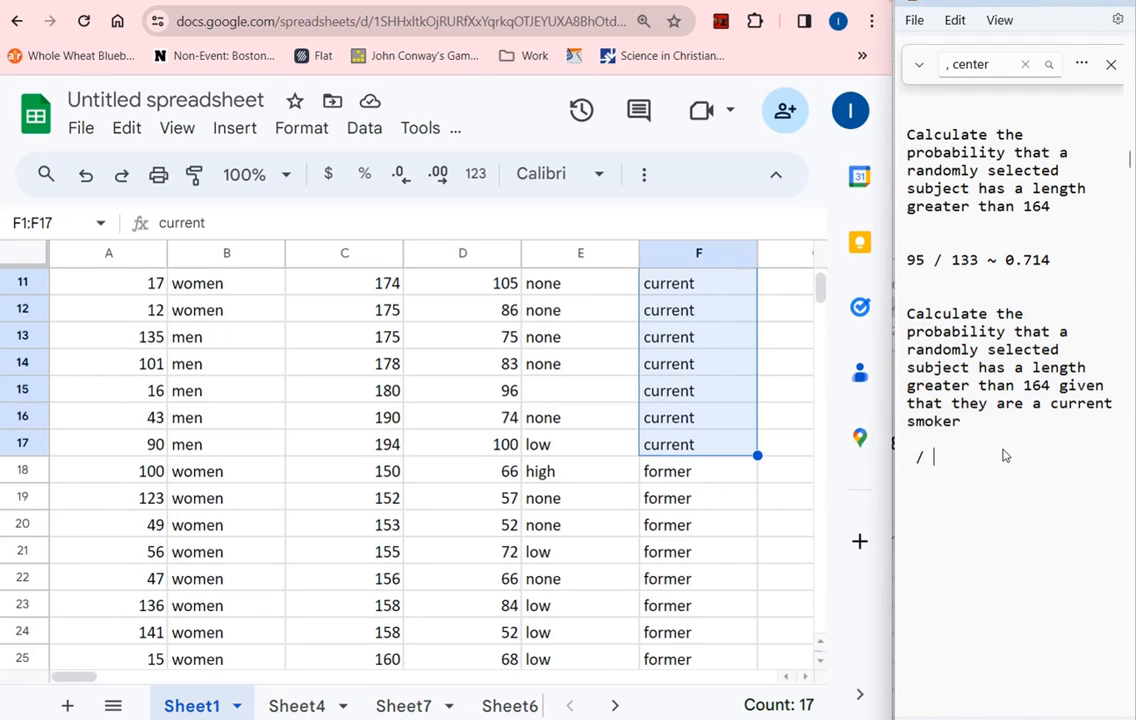
{"action": "type", "text": "17"}
{"action": "left_click", "coordinate": [778, 420]}
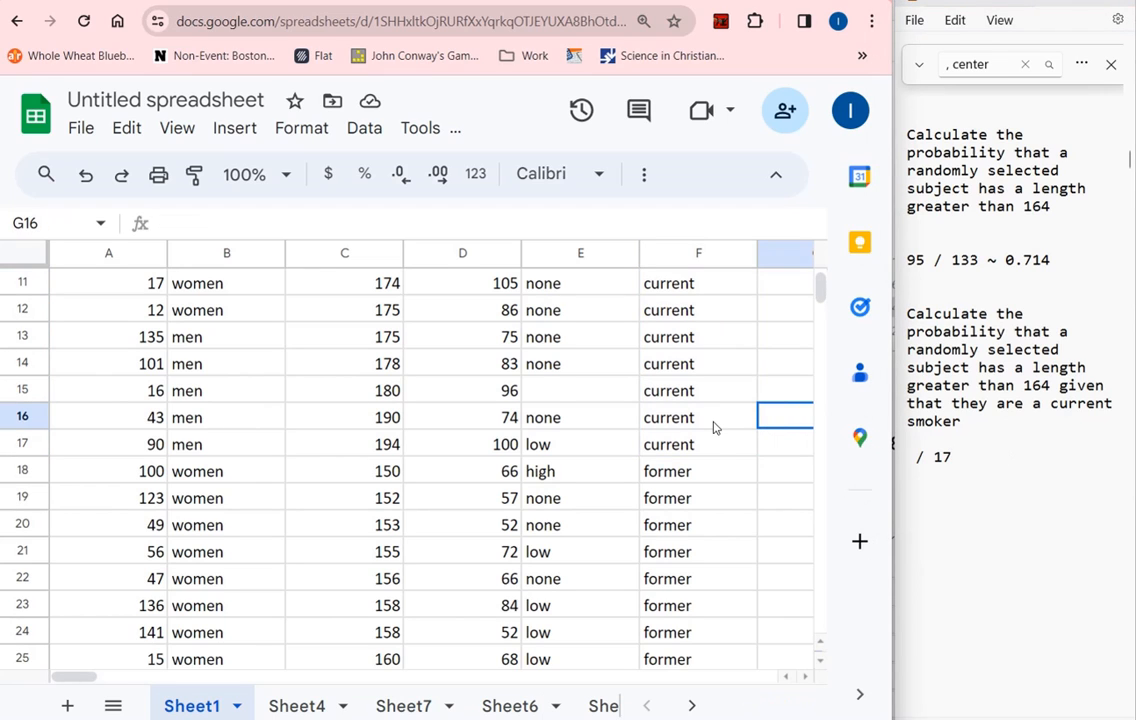
Step through the current smokers' lengths greater than 164 in C6:C17 to count them
{"action": "key", "text": "Right"}
{"action": "left_click", "coordinate": [147, 416]}
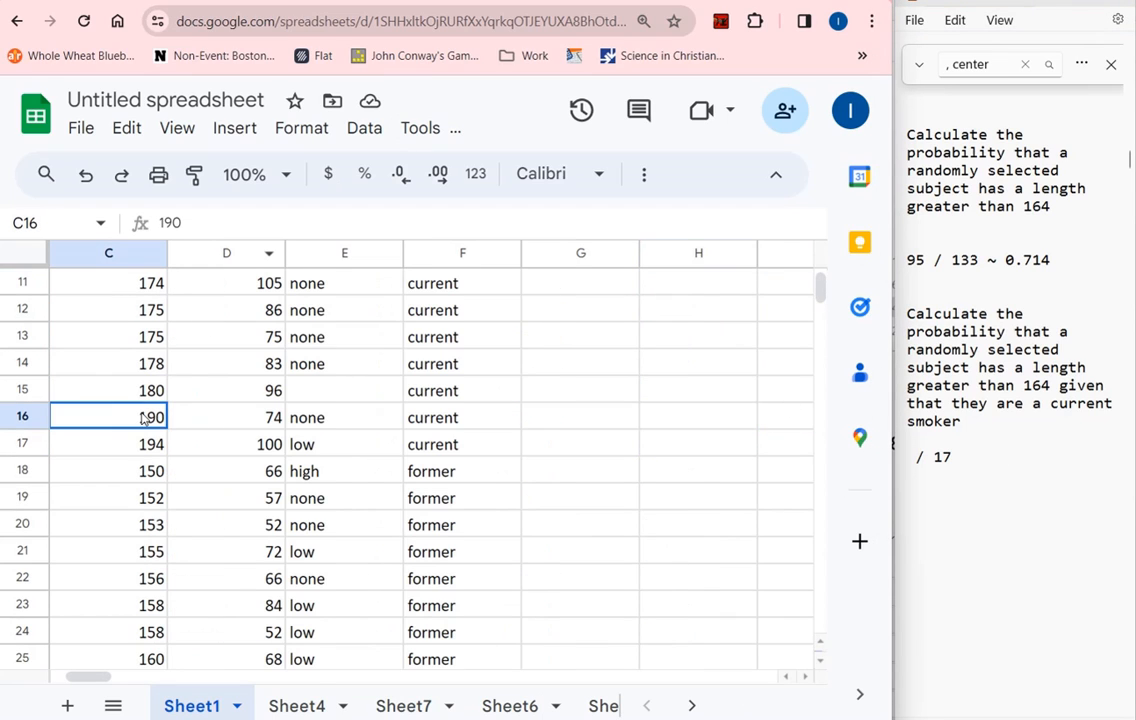
{"action": "scroll", "coordinate": [172, 416], "scroll_direction": "up", "scroll_amount": 3}
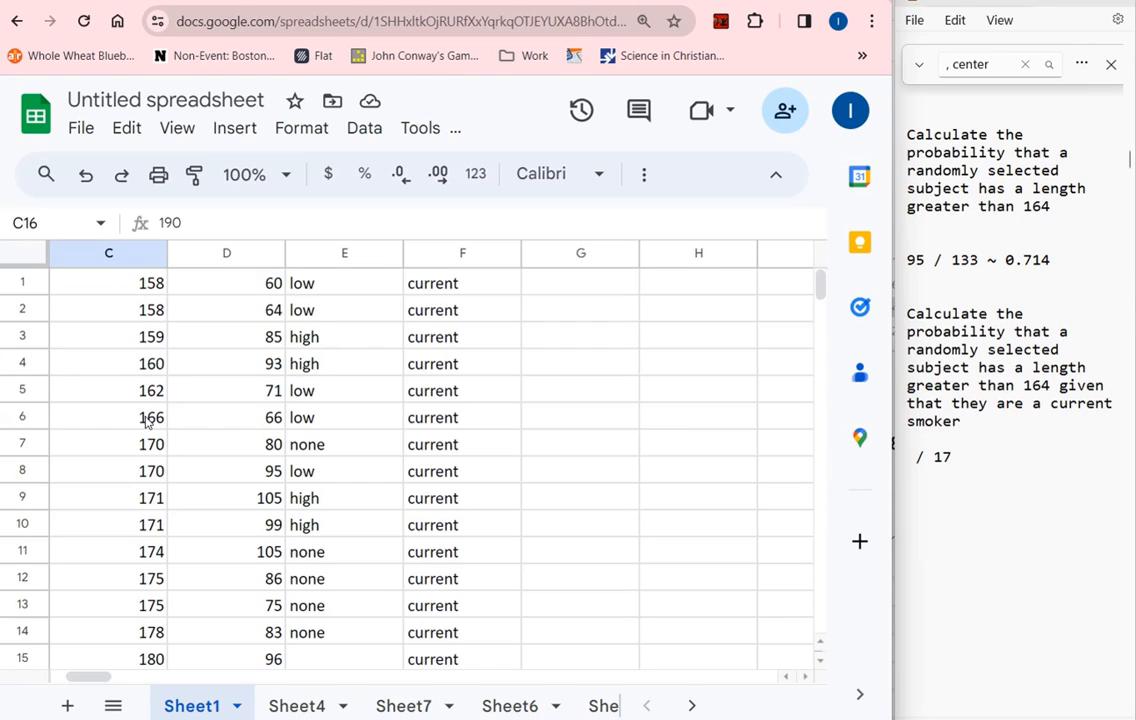
{"action": "left_click", "coordinate": [147, 420]}
{"action": "scroll", "coordinate": [170, 432], "scroll_direction": "down", "scroll_amount": 1}
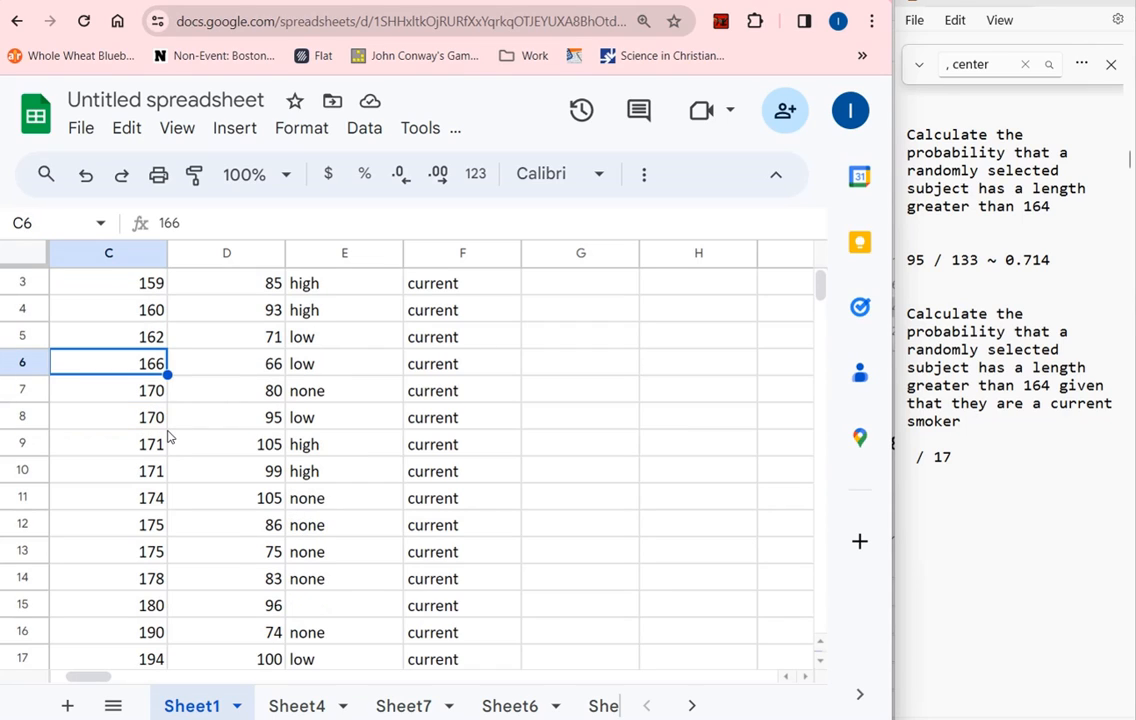
{"action": "scroll", "coordinate": [168, 436], "scroll_direction": "up", "scroll_amount": 1}
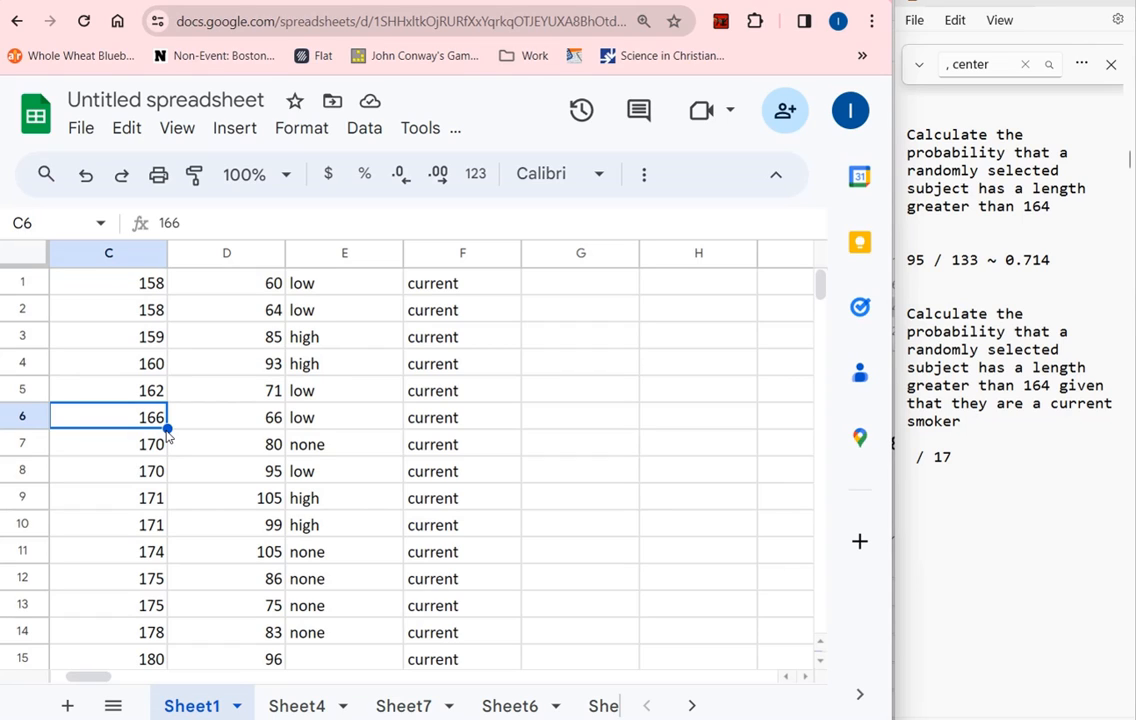
{"action": "key", "text": "Down"}
{"action": "key", "text": "Down"}
{"action": "key", "text": "Down"}
{"action": "key", "text": "Down"}
{"action": "key", "text": "Down"}
{"action": "key", "text": "Down"}
{"action": "key", "text": "Down"}
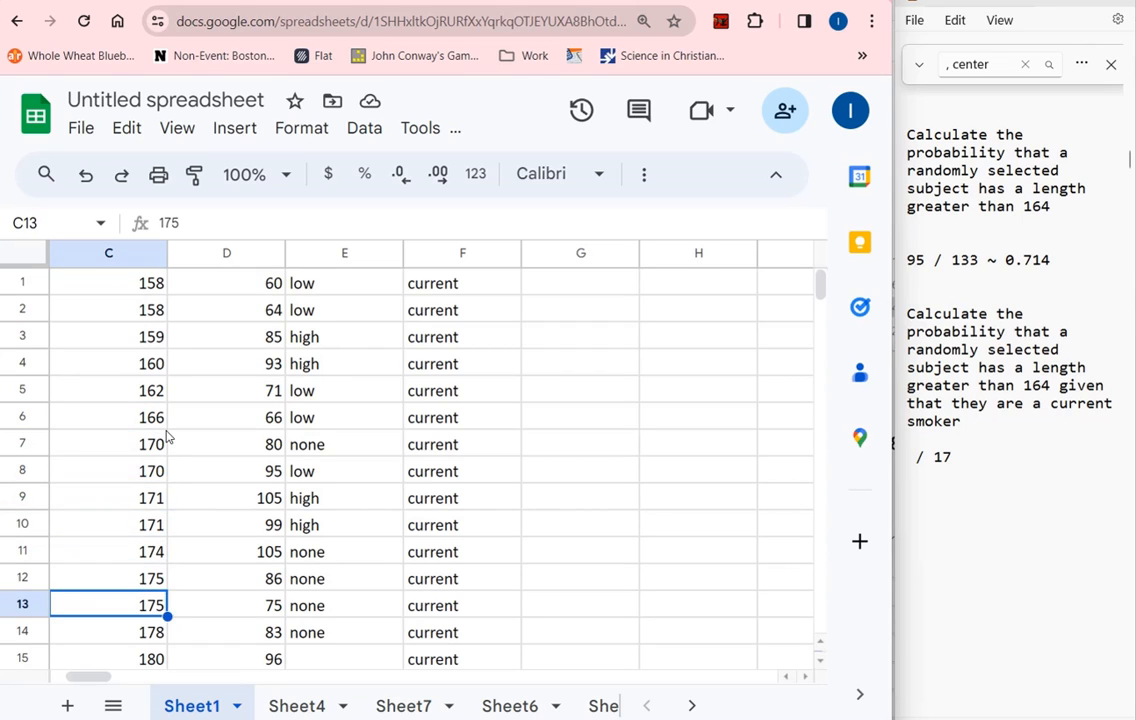
{"action": "key", "text": "Down"}
{"action": "key", "text": "Down"}
{"action": "key", "text": "Down"}
{"action": "key", "text": "Down"}
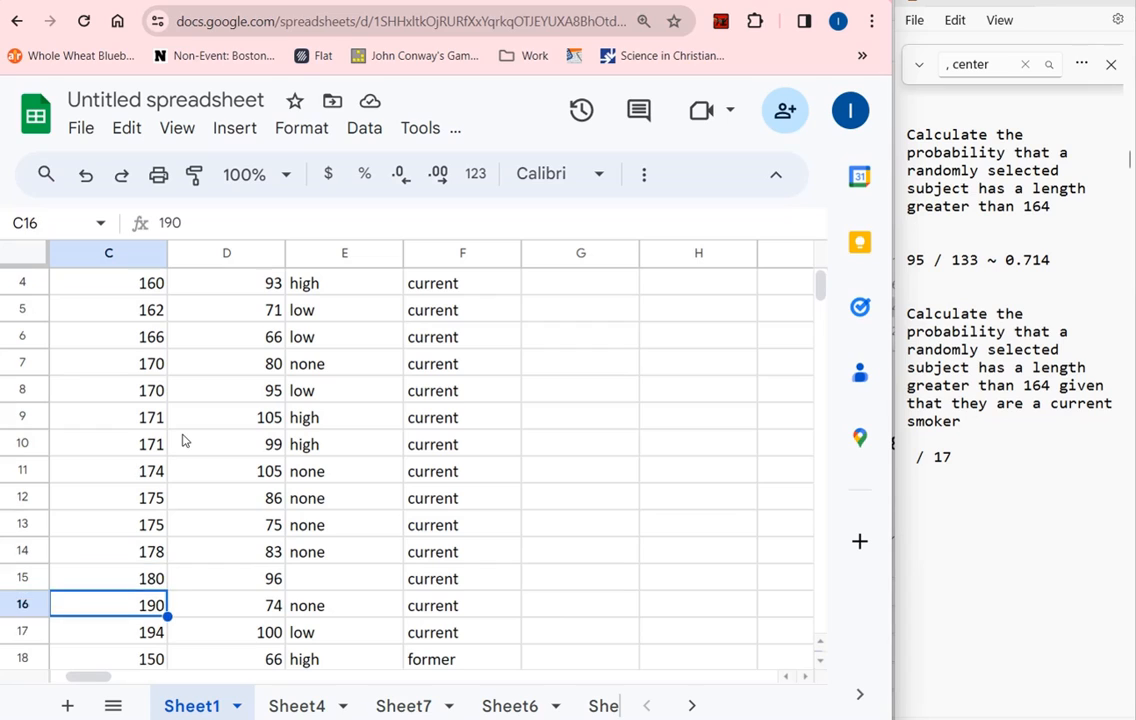
Write 12 as the numerator before "/ 17" below the second question in the notes
{"action": "left_click", "coordinate": [906, 459]}
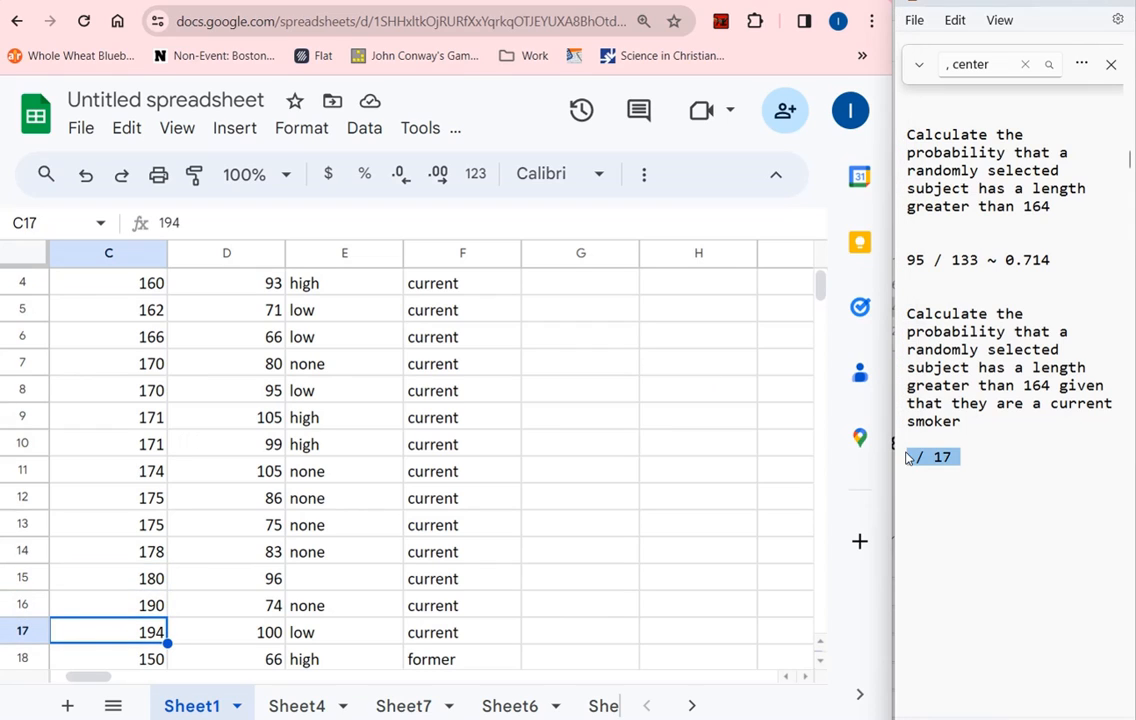
{"action": "left_click", "coordinate": [910, 461]}
{"action": "type", "text": "12"}
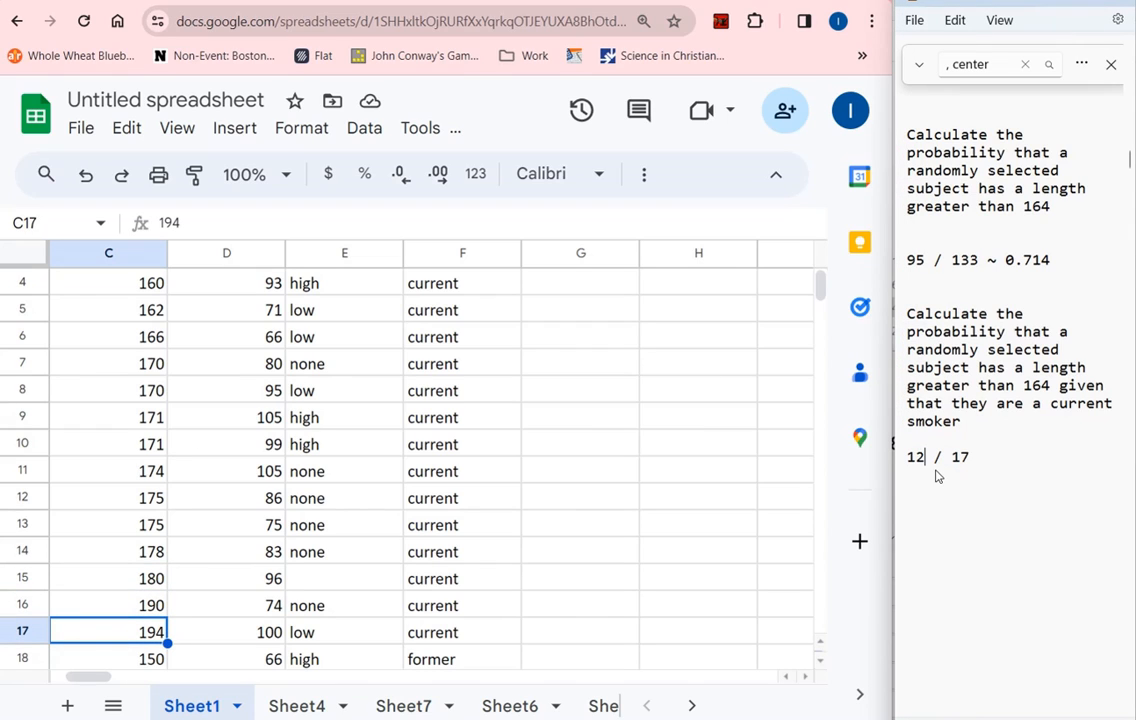
Switch to Calculator and divide 12 by 17
{"action": "key", "text": "alt+Tab"}
{"action": "type", "text": "12"}
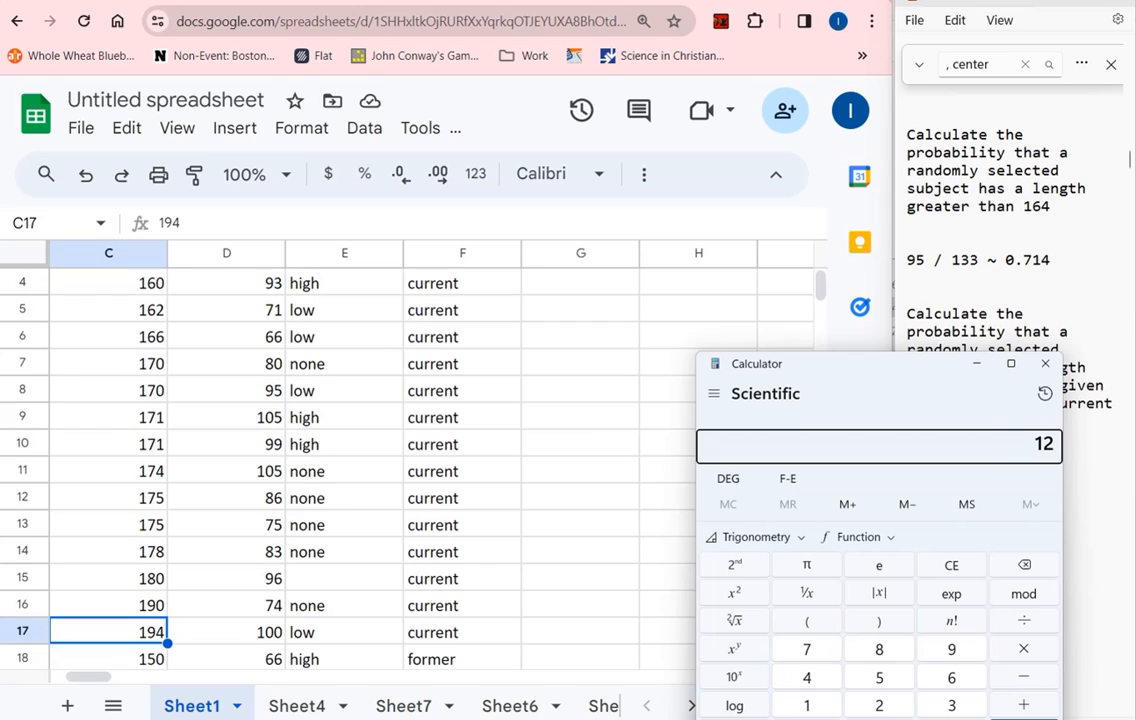
{"action": "type", "text": " ÷ 17"}
{"action": "key", "text": "Return"}
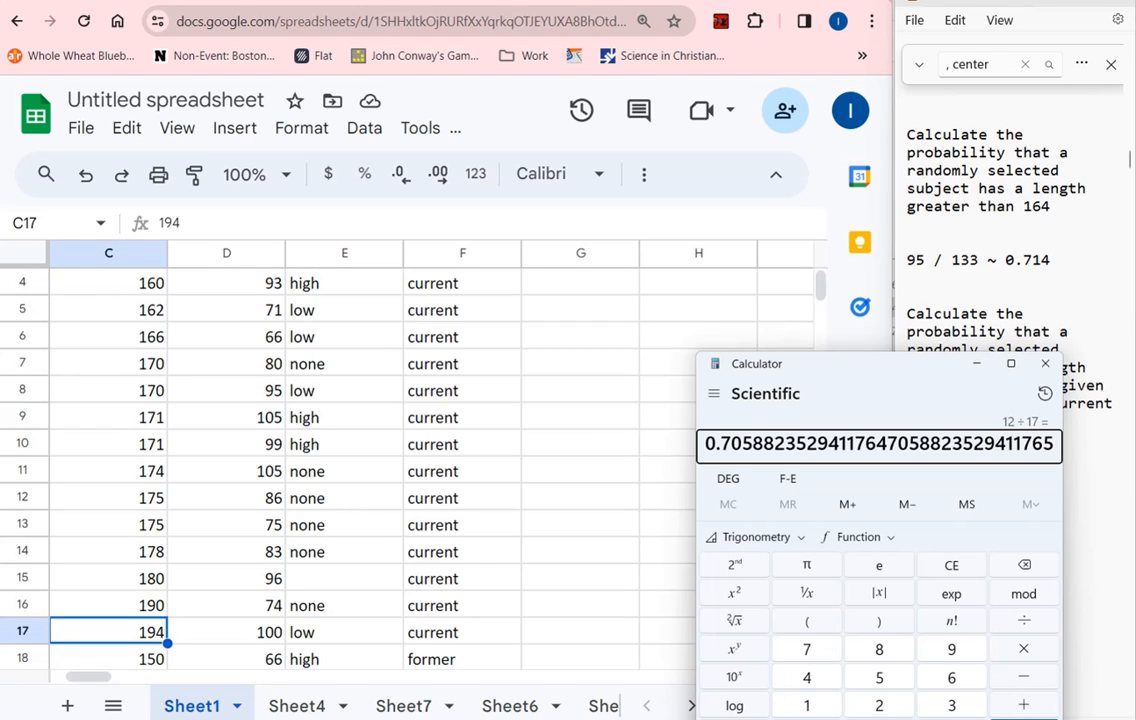
Return to the notes and highlight each probability question together with its answer to compare them
{"action": "left_click", "coordinate": [1050, 306]}
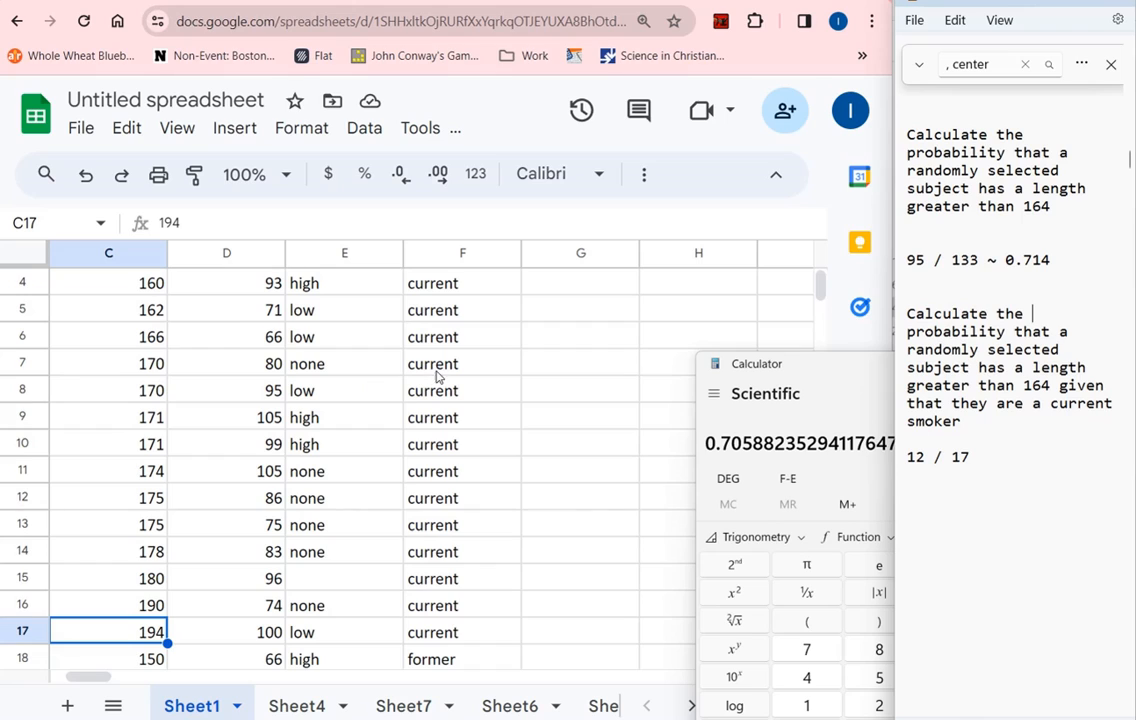
{"action": "left_click", "coordinate": [1001, 466]}
{"action": "left_click_drag", "start_coordinate": [1068, 261], "coordinate": [896, 146]}
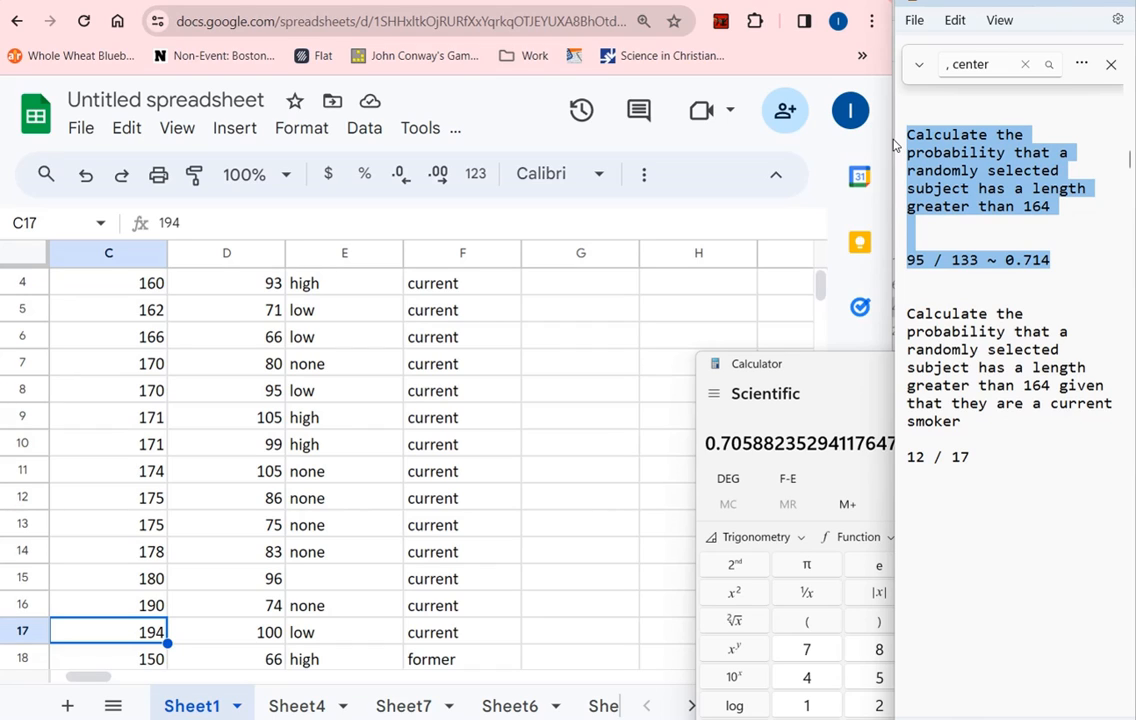
{"action": "left_click_drag", "start_coordinate": [986, 461], "coordinate": [887, 313]}
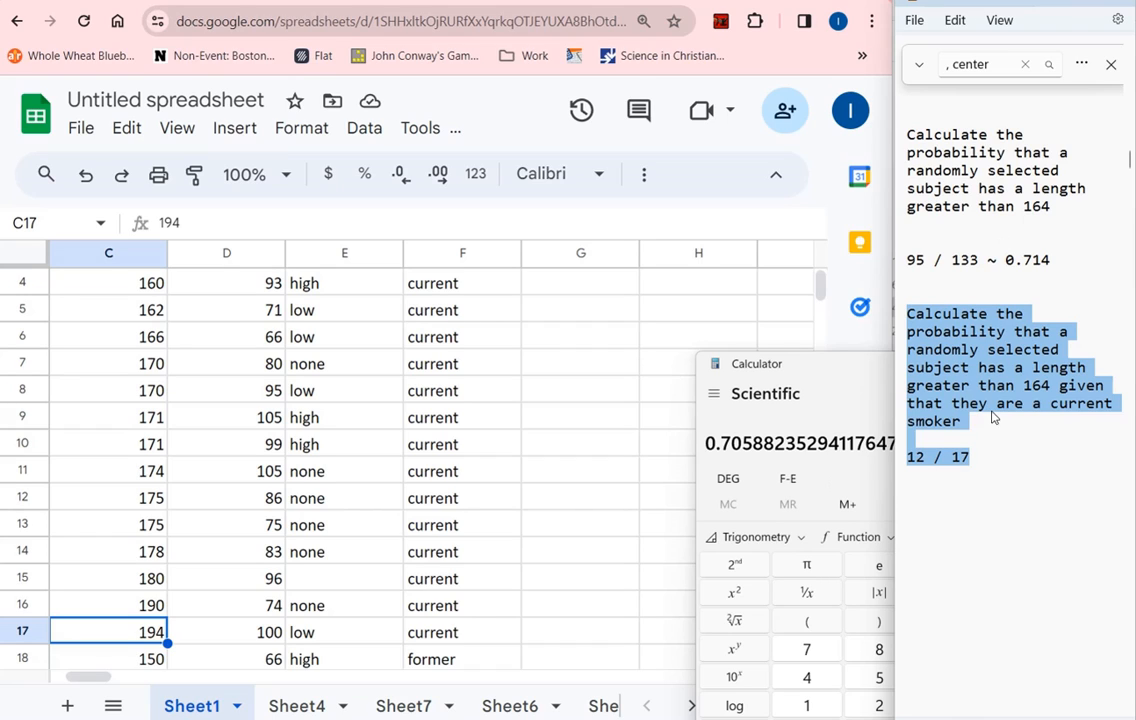
Change the numerator of the second answer in the notes to 16 and return to the spreadsheet
{"action": "left_click", "coordinate": [1012, 448]}
{"action": "key", "text": "BackSpace"}
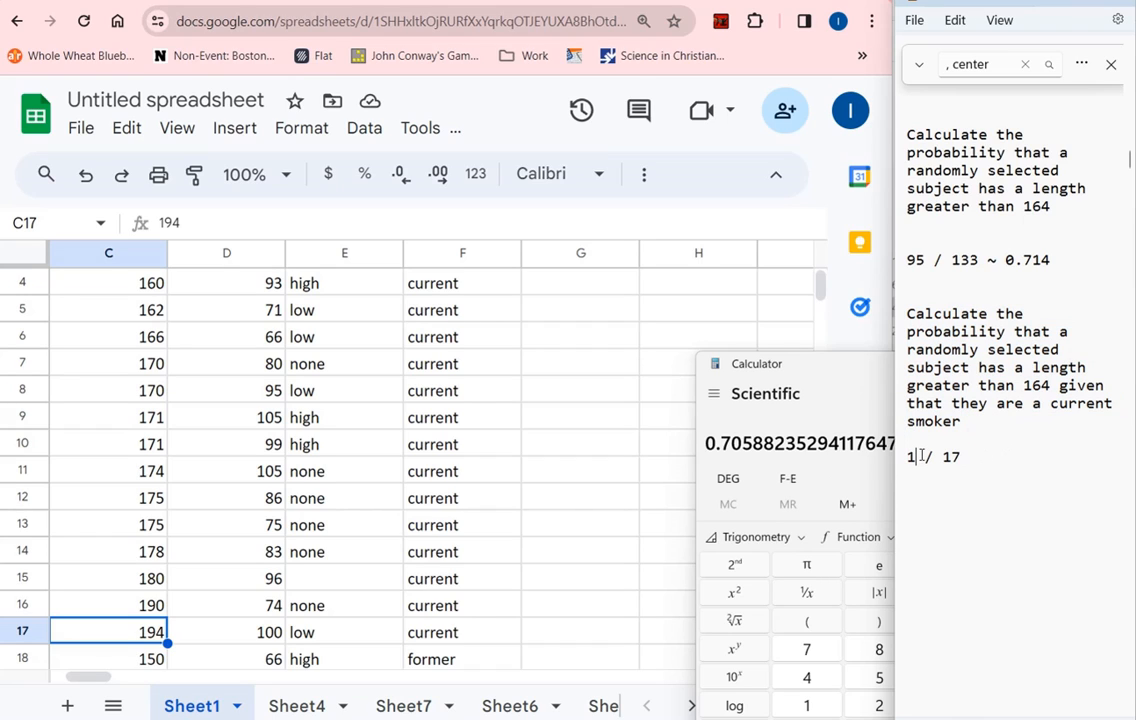
{"action": "type", "text": "6"}
{"action": "left_click", "coordinate": [674, 423]}
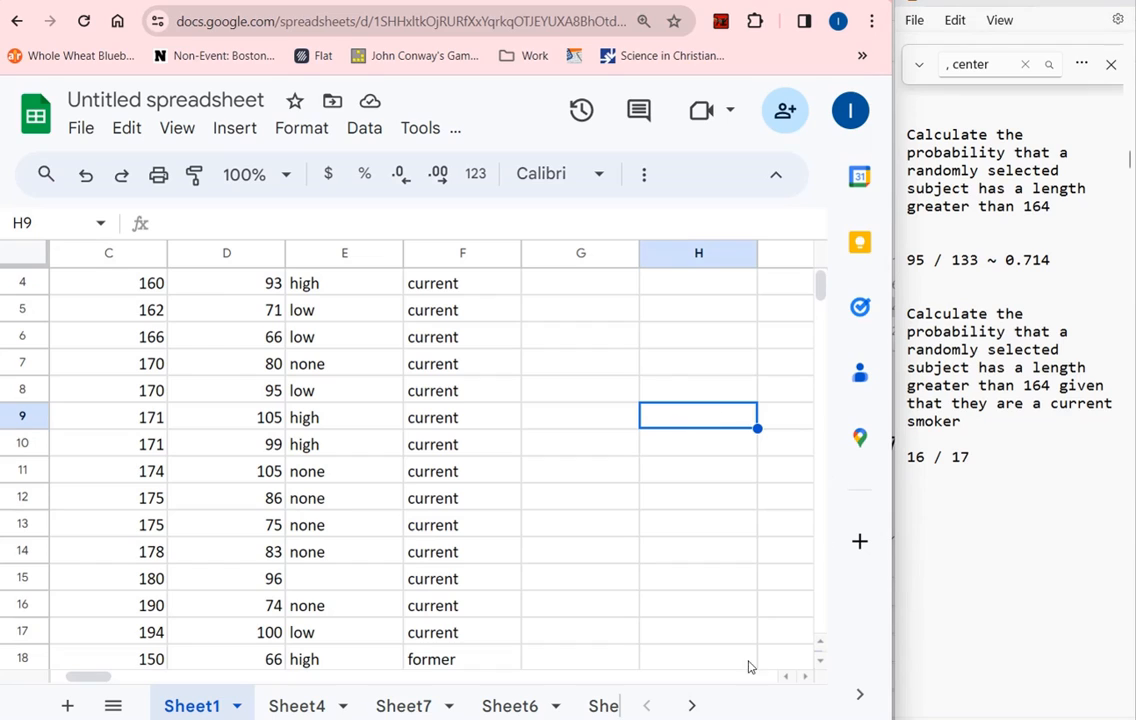
Switch to Calculator, divide 16 by 17, and select the digits 0.941176 of the result
{"action": "key", "text": "alt+Tab"}
{"action": "type", "text": "16/17"}
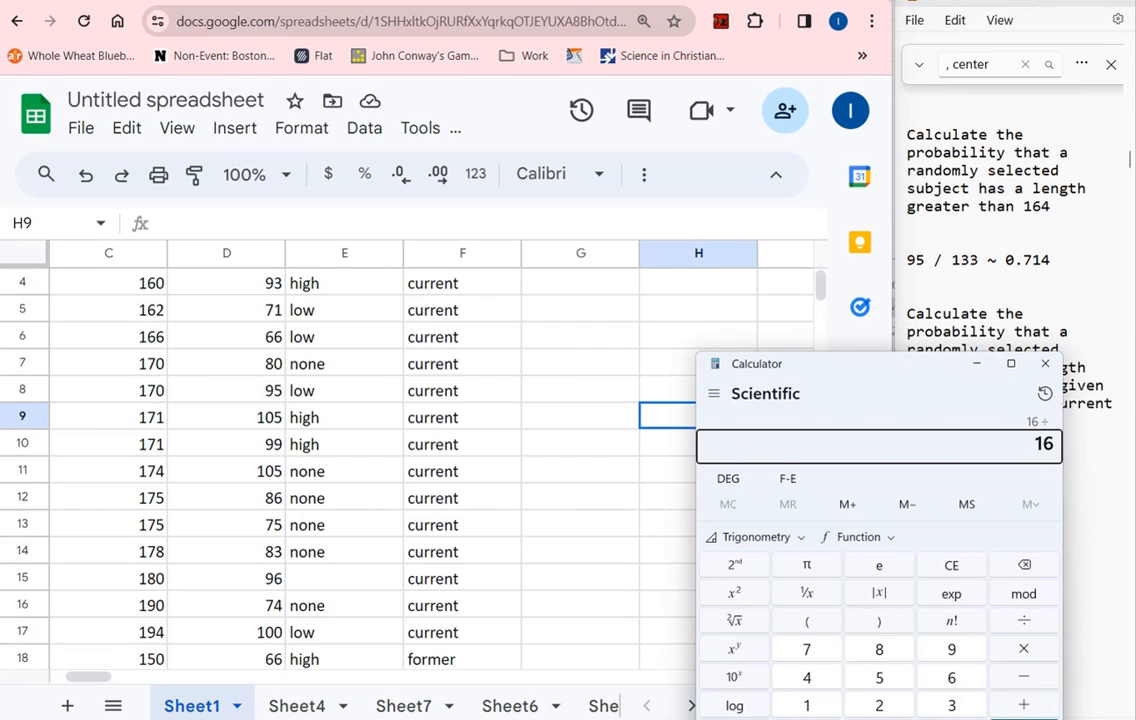
{"action": "key", "text": "Return"}
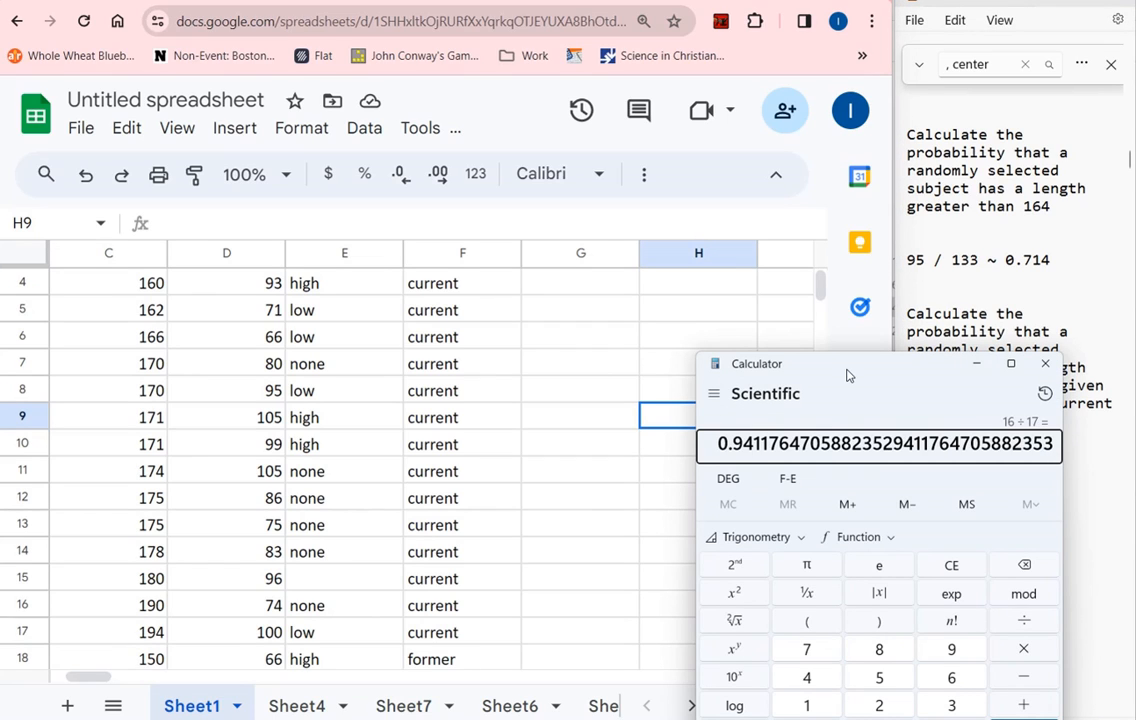
{"action": "left_click_drag", "start_coordinate": [719, 443], "coordinate": [789, 443]}
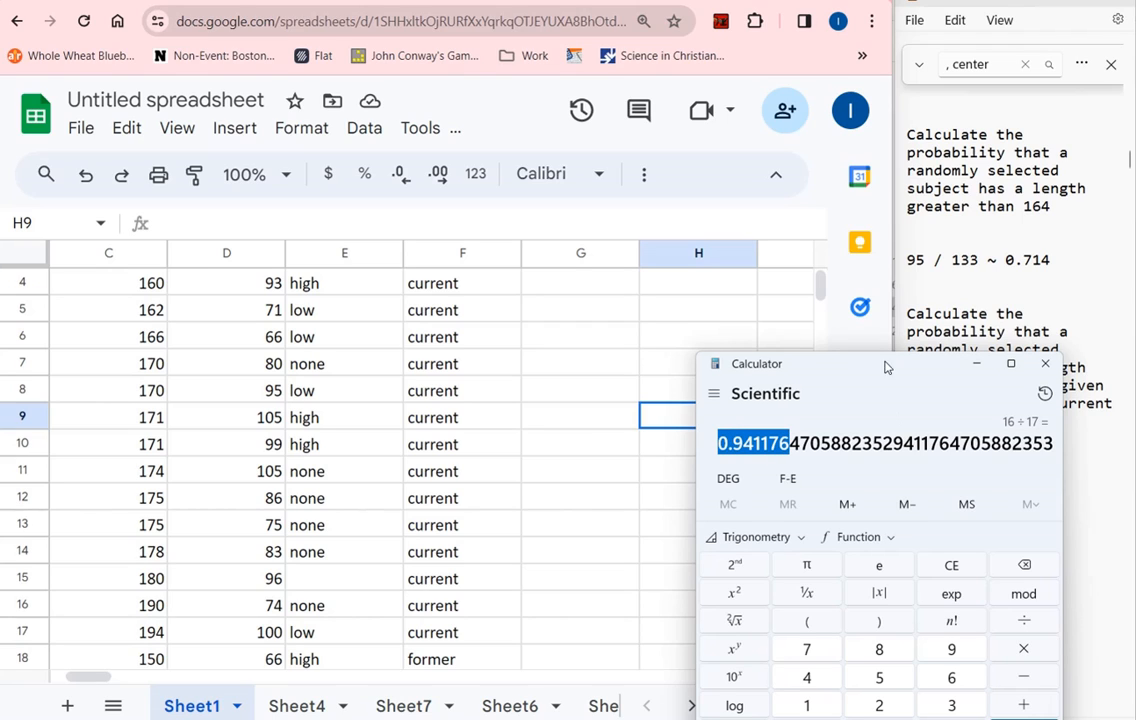
Move the Calculator window clear of the notes and add "= 0.941176" after "16 / 17"
{"action": "left_click_drag", "start_coordinate": [885, 364], "coordinate": [757, 352]}
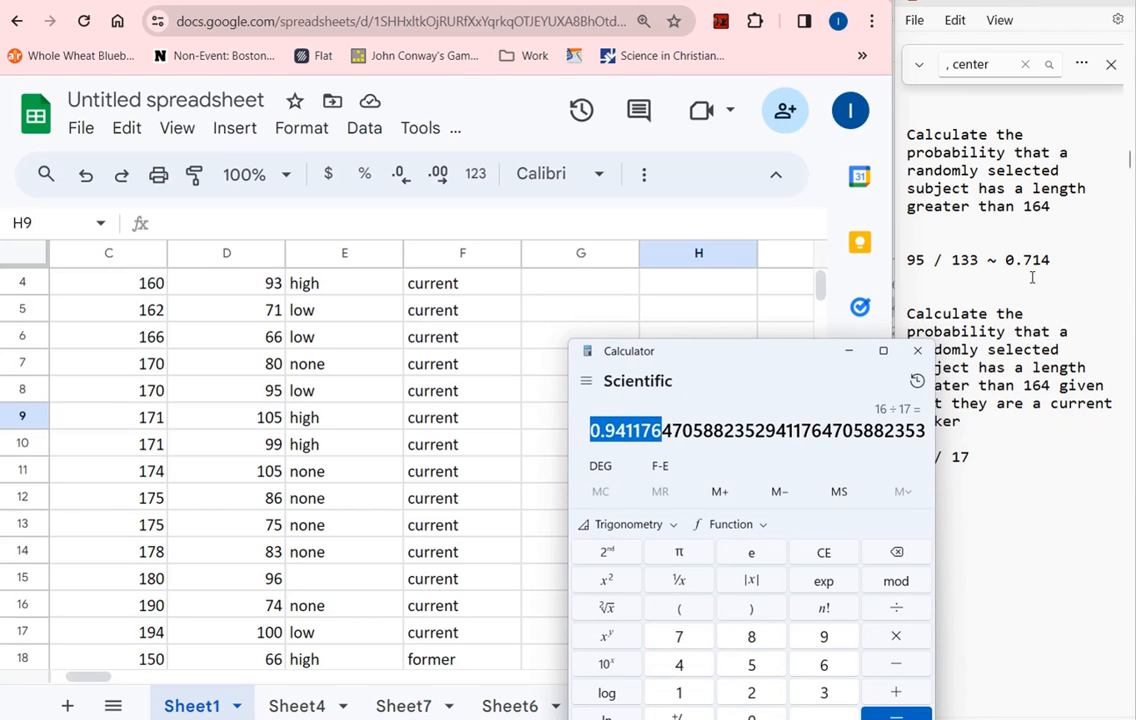
{"action": "left_click_drag", "start_coordinate": [790, 358], "coordinate": [642, 338]}
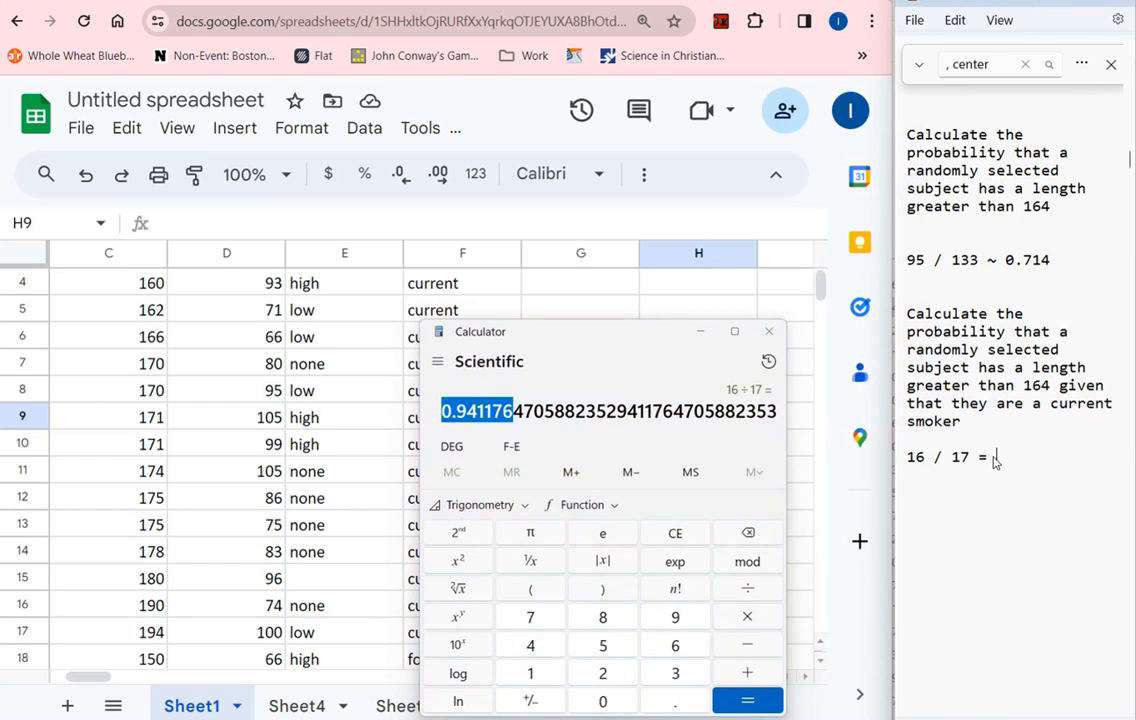
{"action": "type", "text": "1176"}
Highlight the first answer and the decimal of the second answer in the notes to compare the two probabilities
{"action": "left_click_drag", "start_coordinate": [1065, 264], "coordinate": [980, 265]}
{"action": "left_click_drag", "start_coordinate": [1070, 459], "coordinate": [1002, 460]}
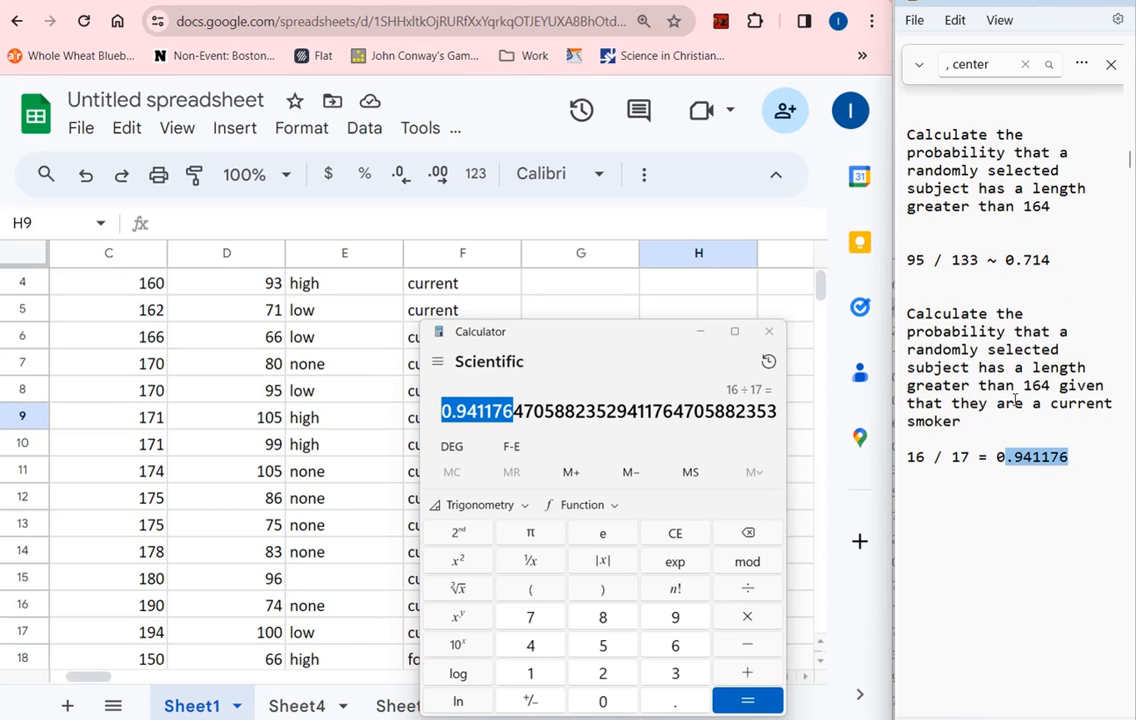
{"action": "left_click", "coordinate": [570, 295]}
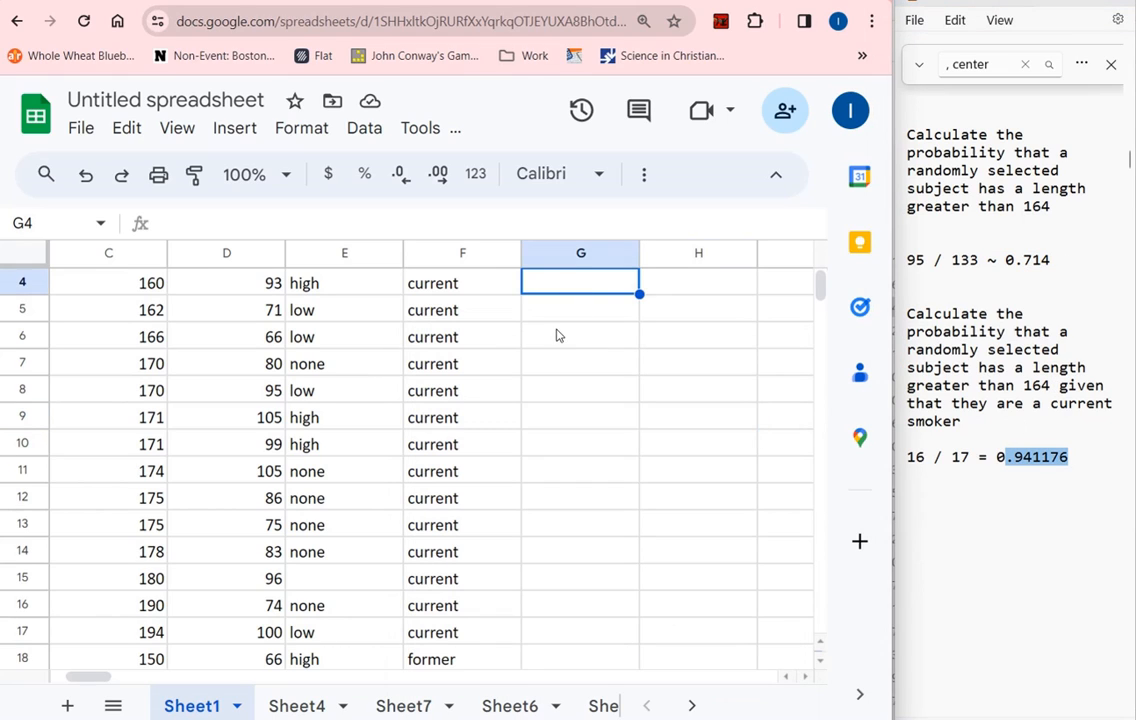
{"action": "left_click", "coordinate": [1073, 375]}
{"action": "triple_click", "coordinate": [1027, 252]}
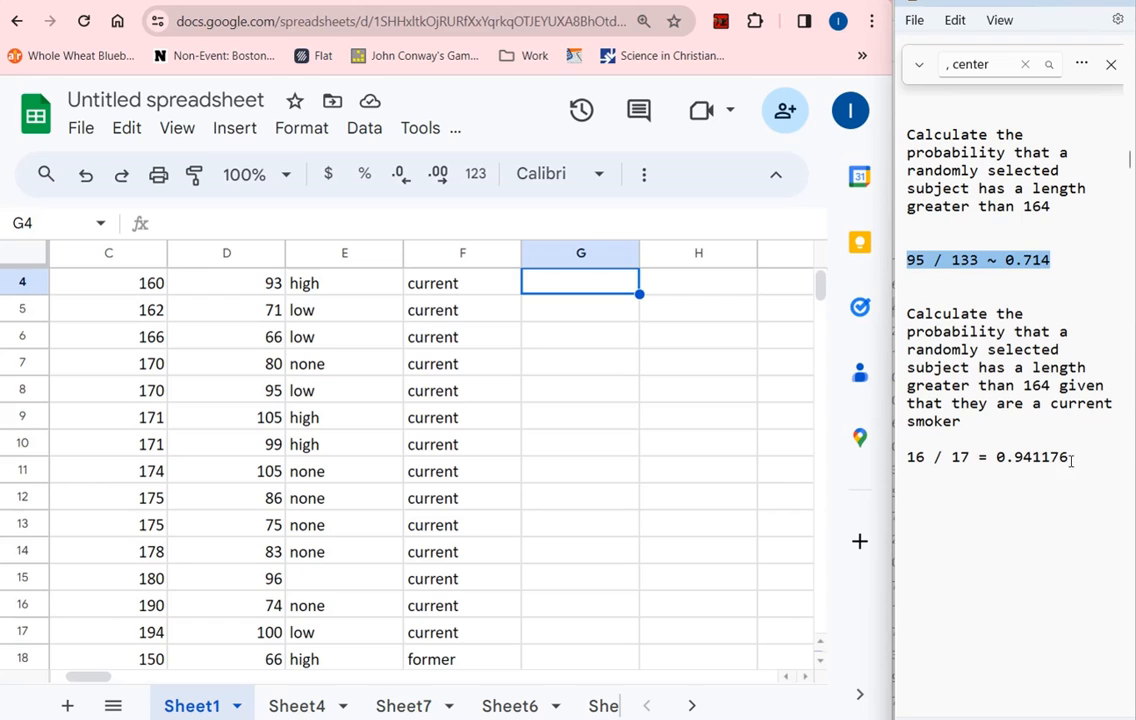
{"action": "left_click_drag", "start_coordinate": [1070, 459], "coordinate": [996, 459]}
{"action": "left_click", "coordinate": [650, 374]}
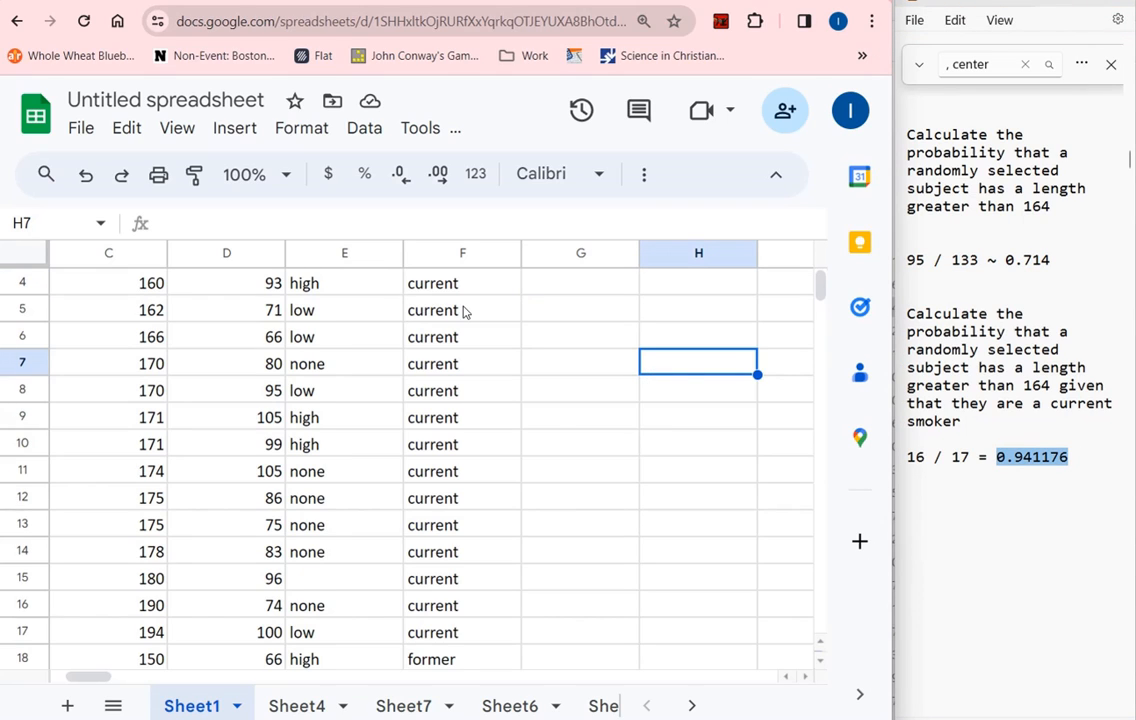
Review the current smokers by selecting their Smoking cells in column F and their lengths in C1:C17
{"action": "scroll", "coordinate": [458, 312], "scroll_direction": "up", "scroll_amount": 1}
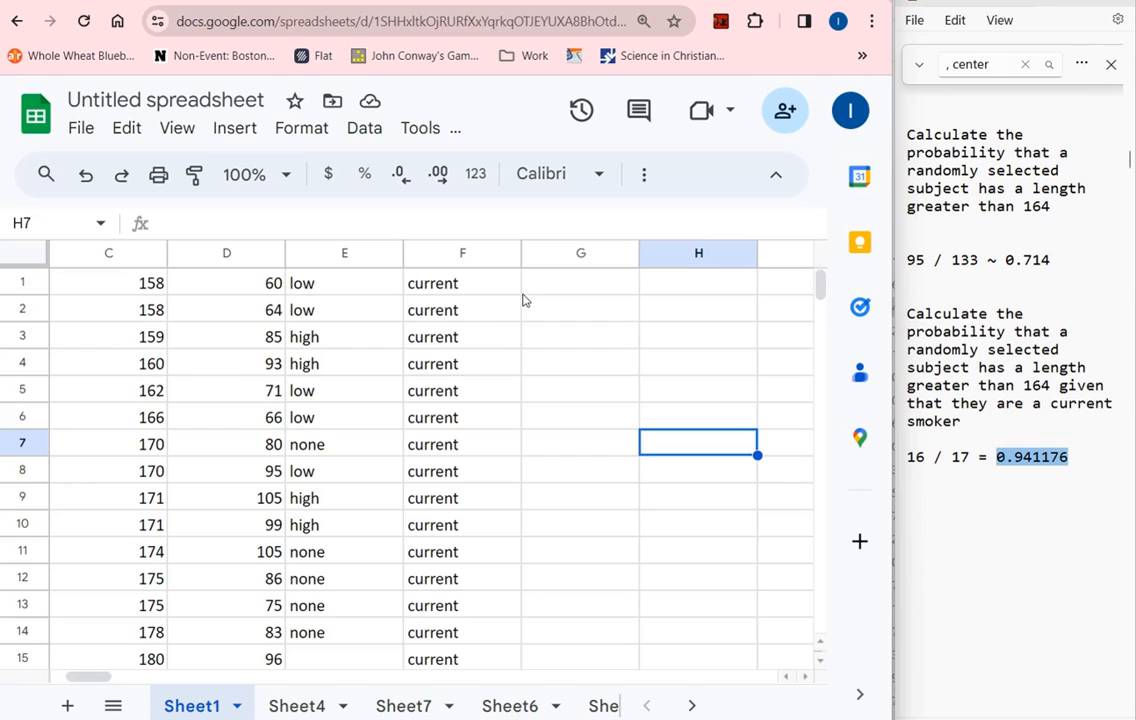
{"action": "left_click", "coordinate": [566, 287]}
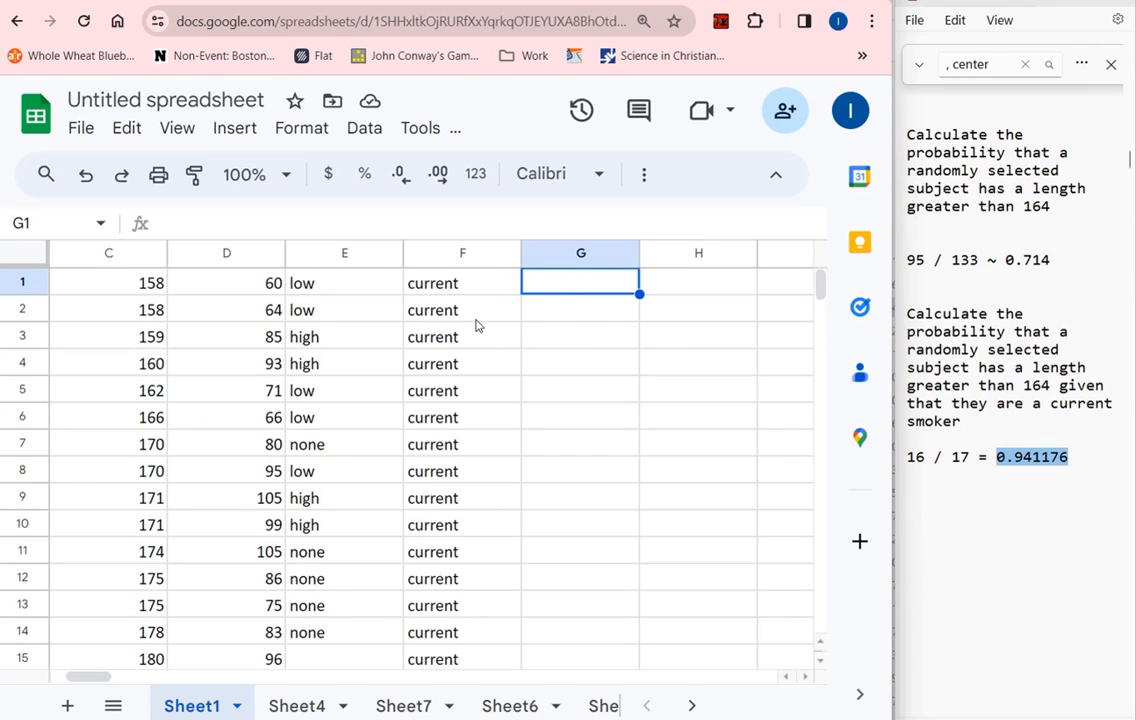
{"action": "scroll", "coordinate": [467, 332], "scroll_direction": "down", "scroll_amount": 2}
{"action": "scroll", "coordinate": [467, 332], "scroll_direction": "up", "scroll_amount": 2}
{"action": "left_click_drag", "start_coordinate": [470, 280], "coordinate": [467, 505]}
{"action": "left_click_drag", "start_coordinate": [157, 486], "coordinate": [152, 213]}
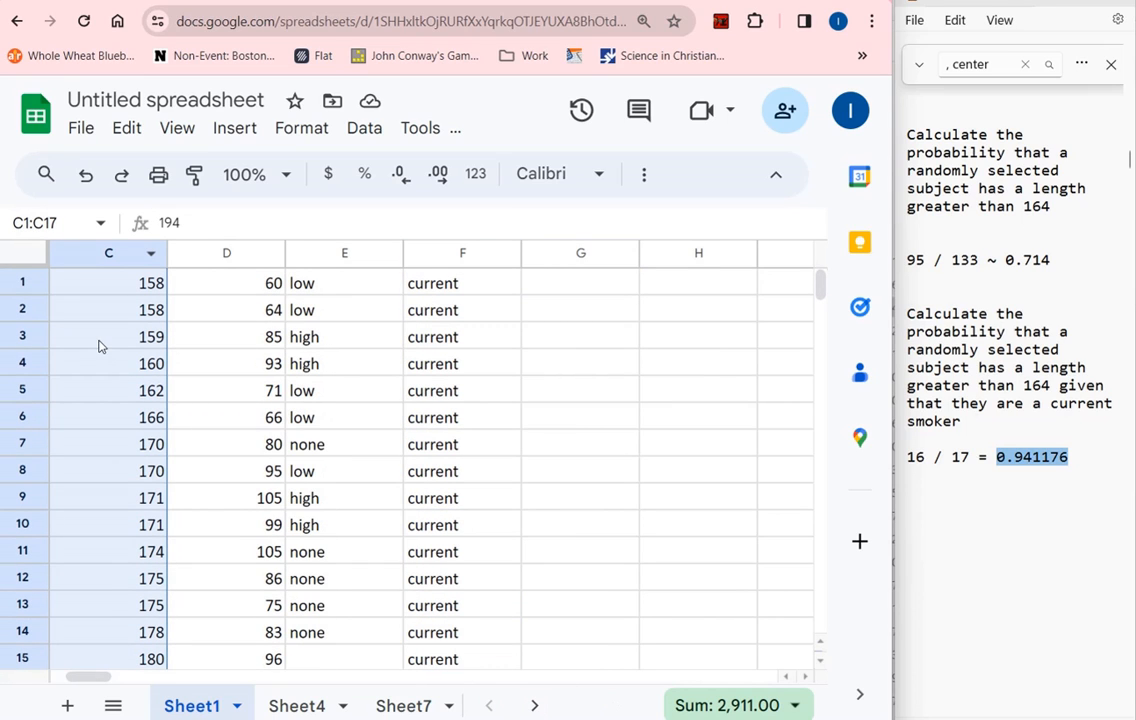
Enter the formula =if(c2>164,1,0) in cell G1 and reselect that cell
{"action": "left_click", "coordinate": [572, 285]}
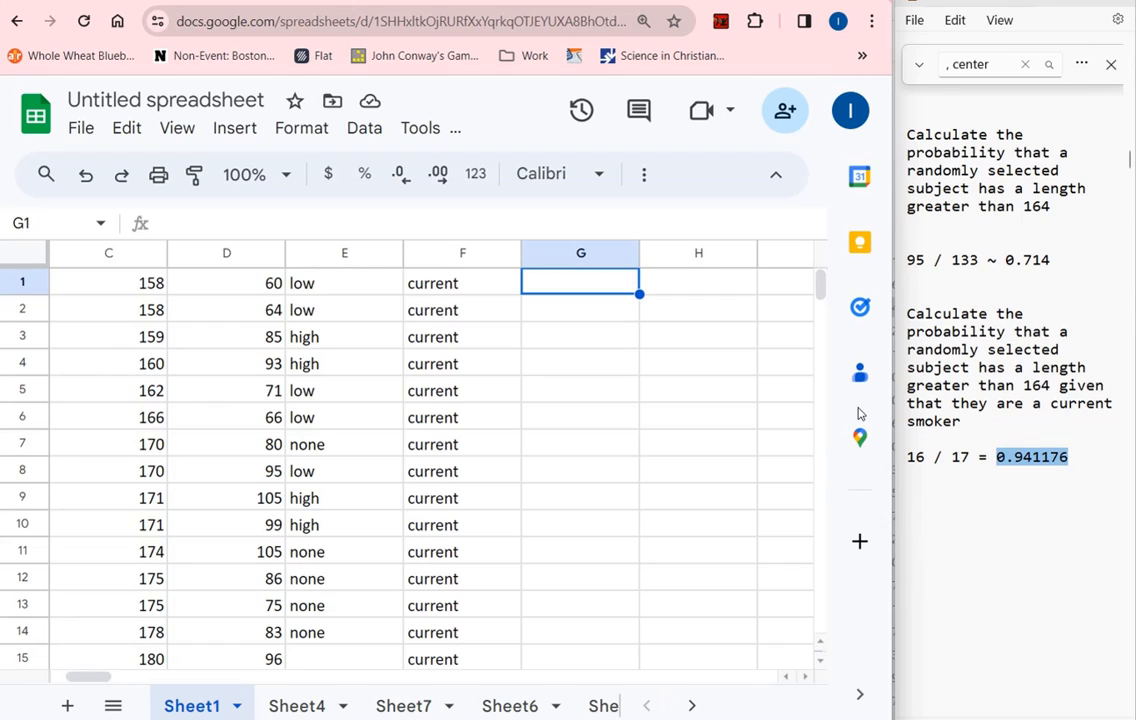
{"action": "type", "text": "="}
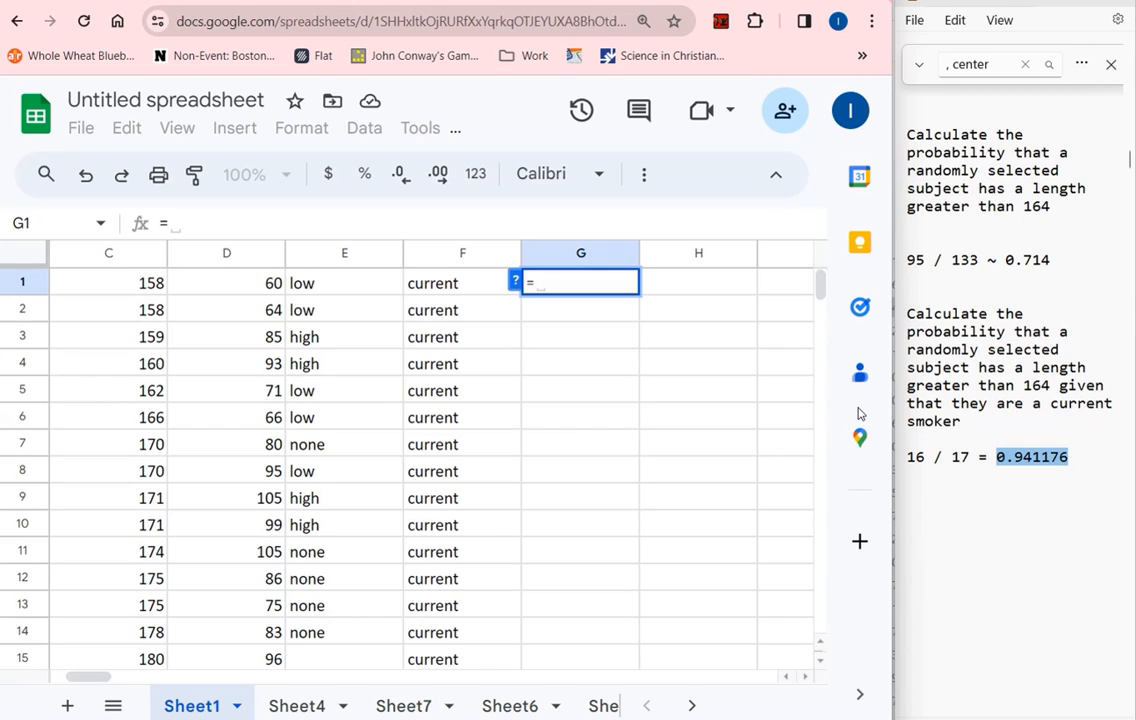
{"action": "key", "text": "BackSpace"}
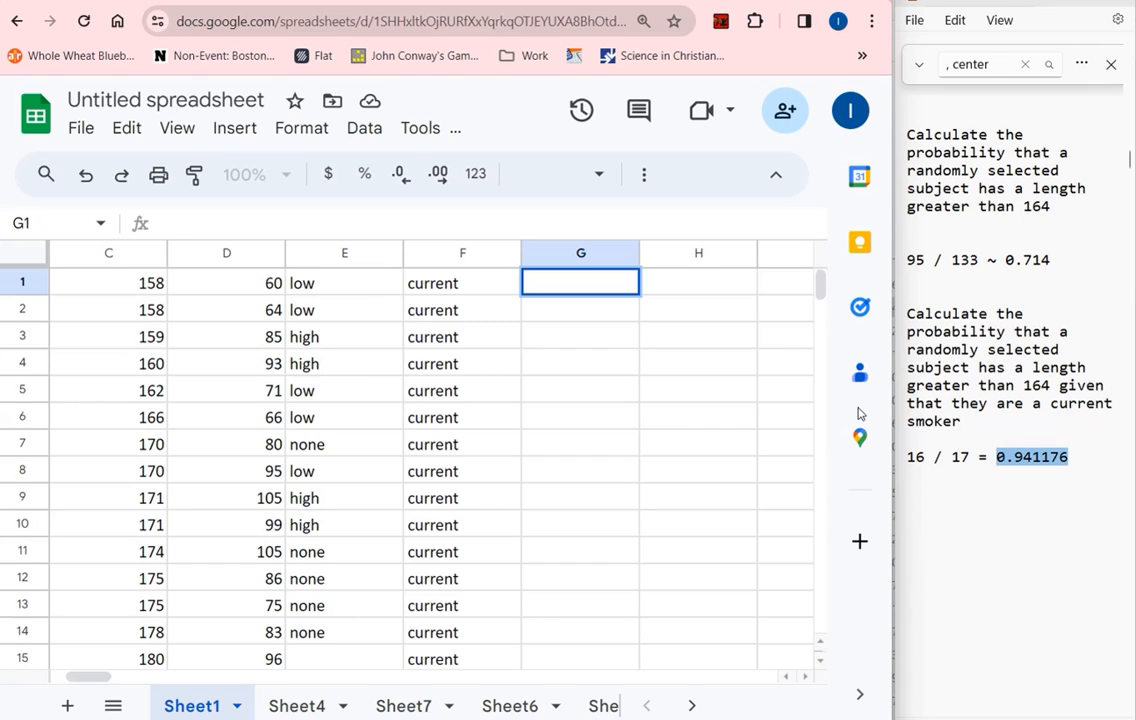
{"action": "type", "text": "=if("}
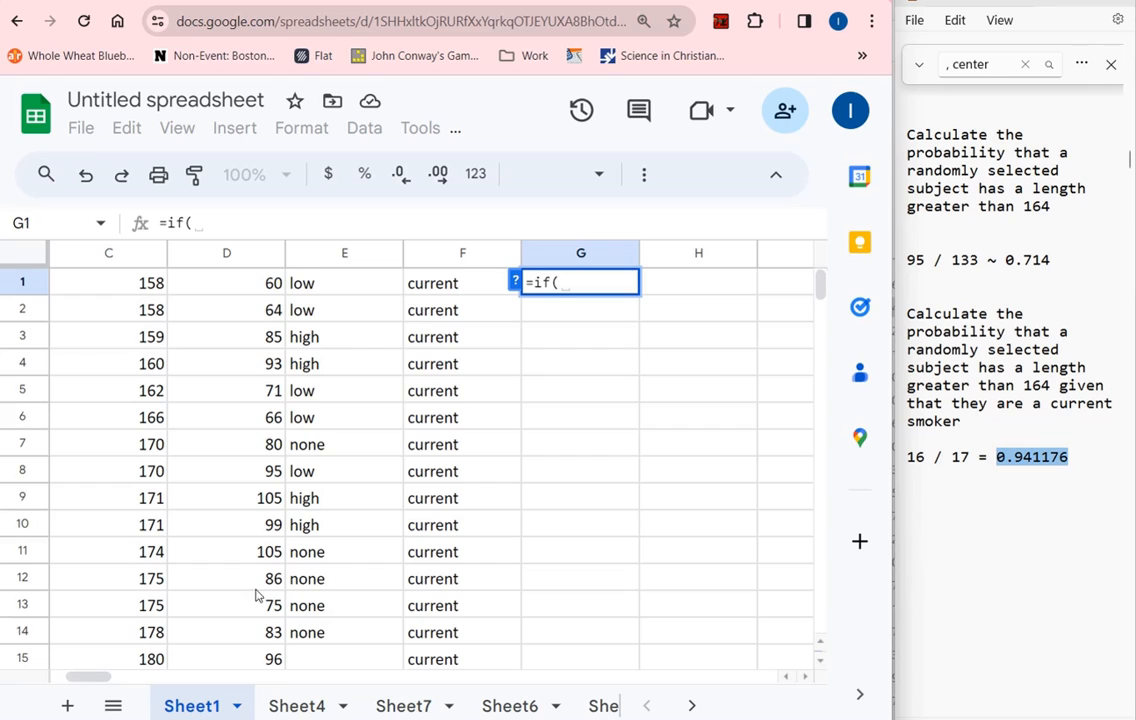
{"action": "type", "text": "c2"}
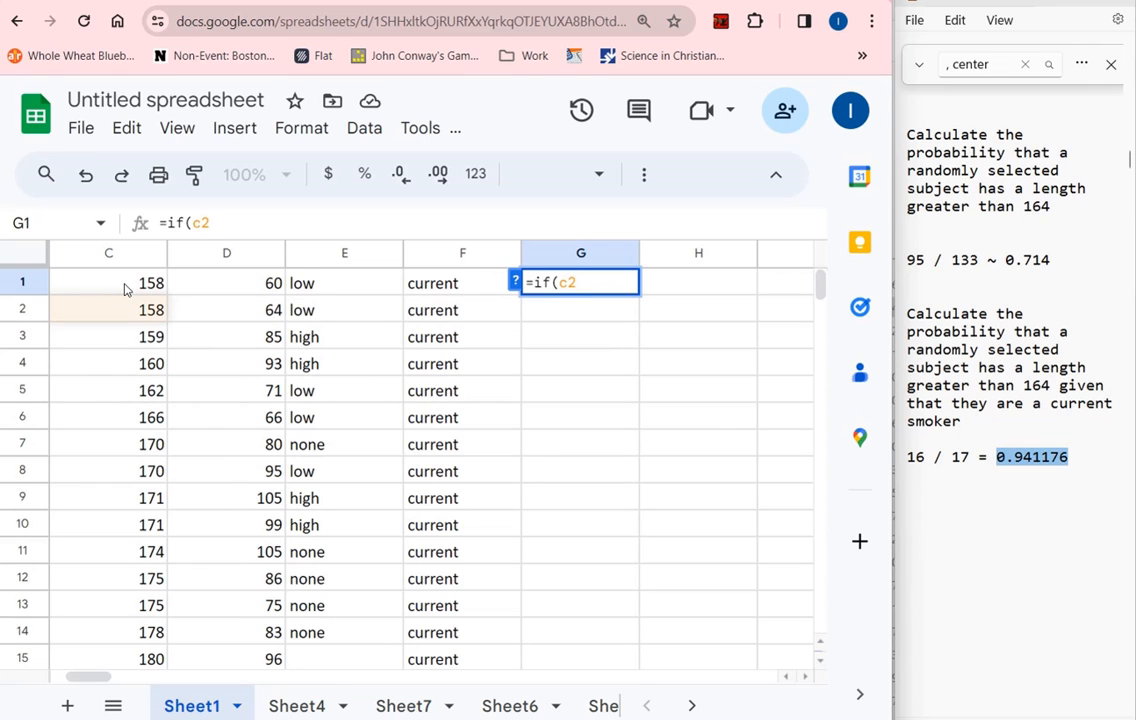
{"action": "type", "text": ">164"}
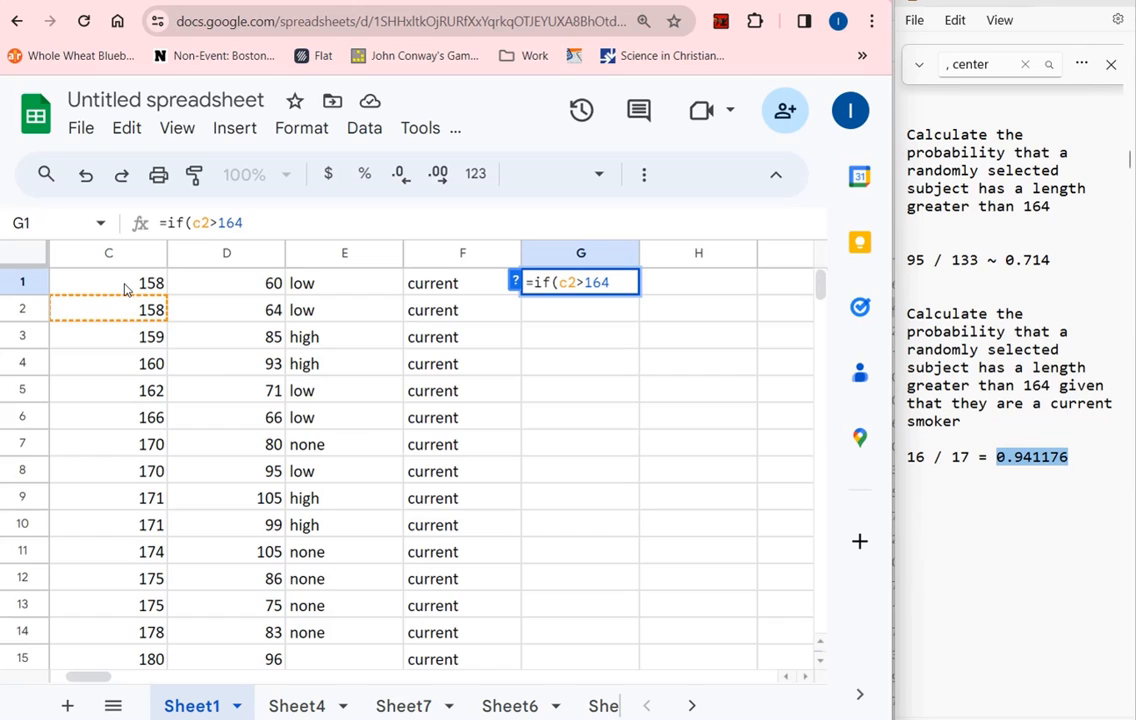
{"action": "type", "text": ",1,0)"}
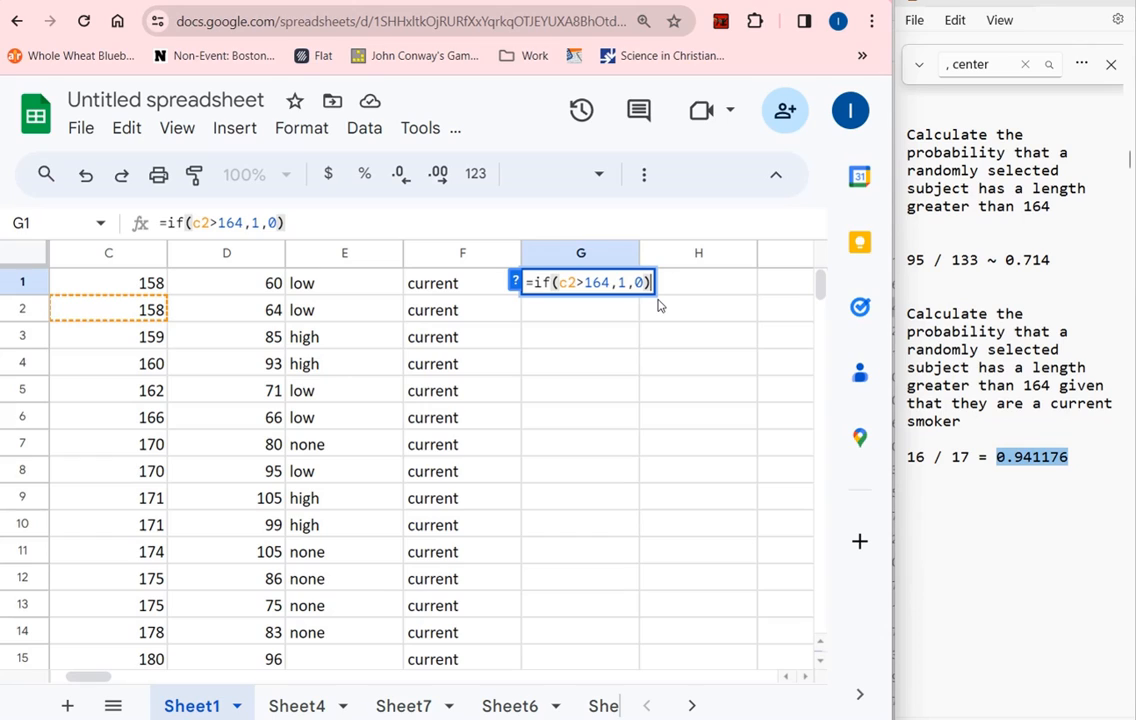
{"action": "key", "text": "Return"}
{"action": "left_click", "coordinate": [563, 288]}
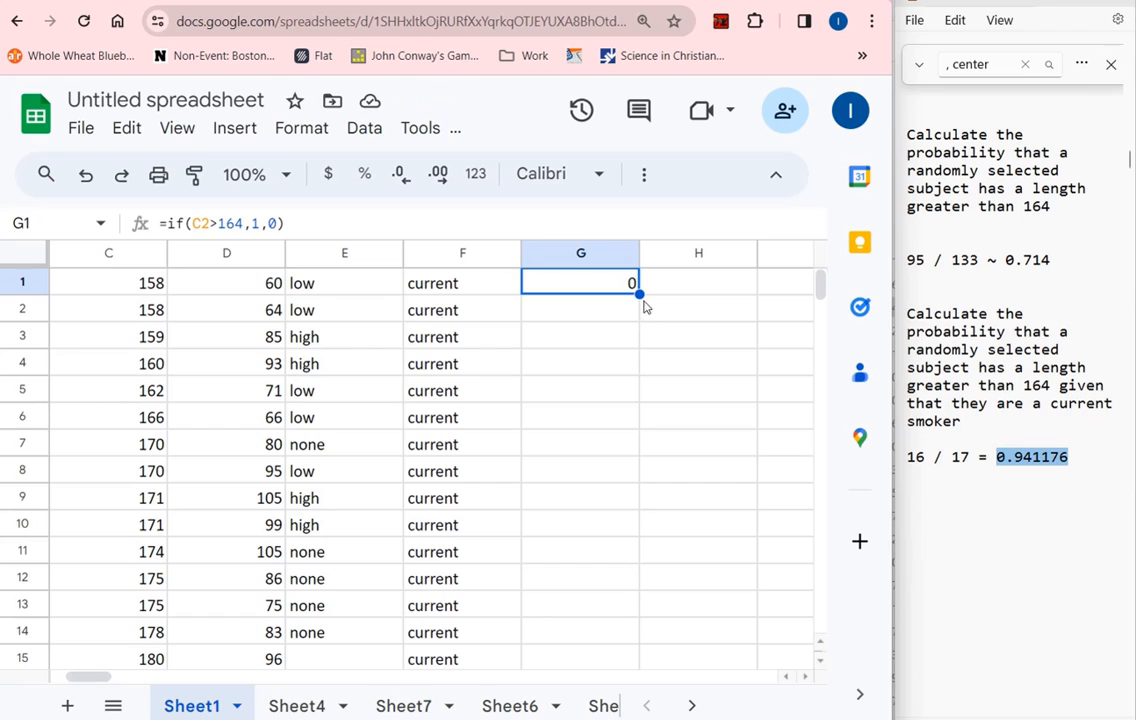
Fill the IF formula from G1 down through G17 and compare the length in C17 with the flag formula in G17
{"action": "left_click_drag", "start_coordinate": [641, 296], "coordinate": [601, 449]}
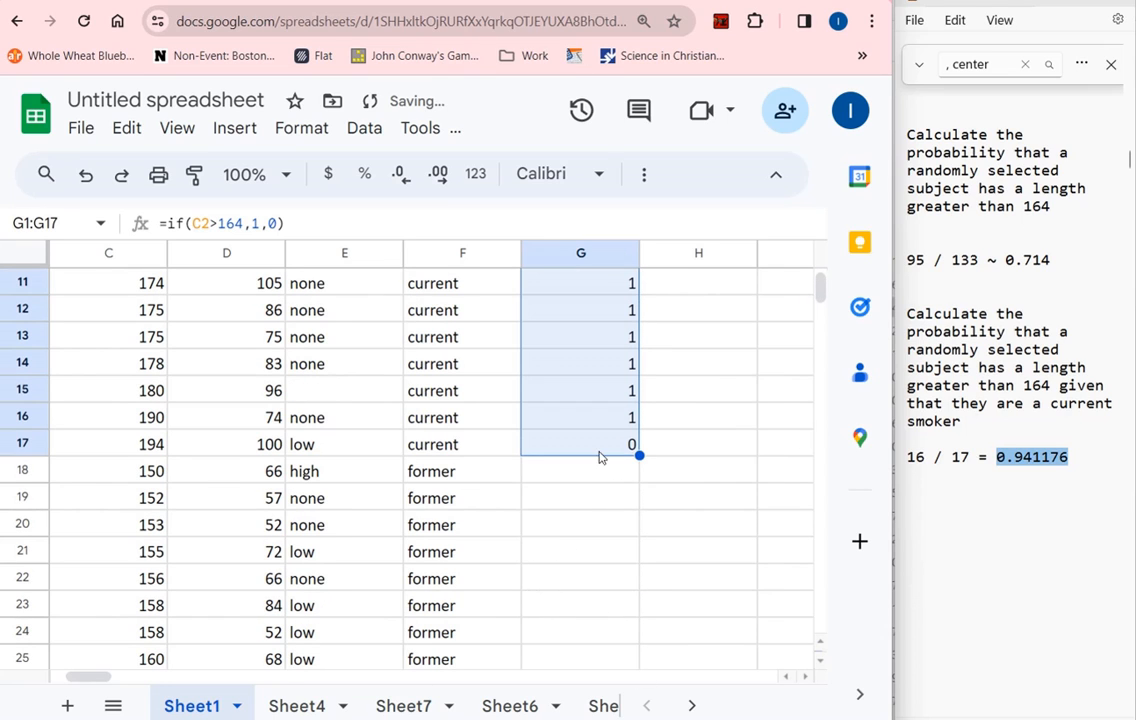
{"action": "scroll", "coordinate": [609, 449], "scroll_direction": "up", "scroll_amount": 3}
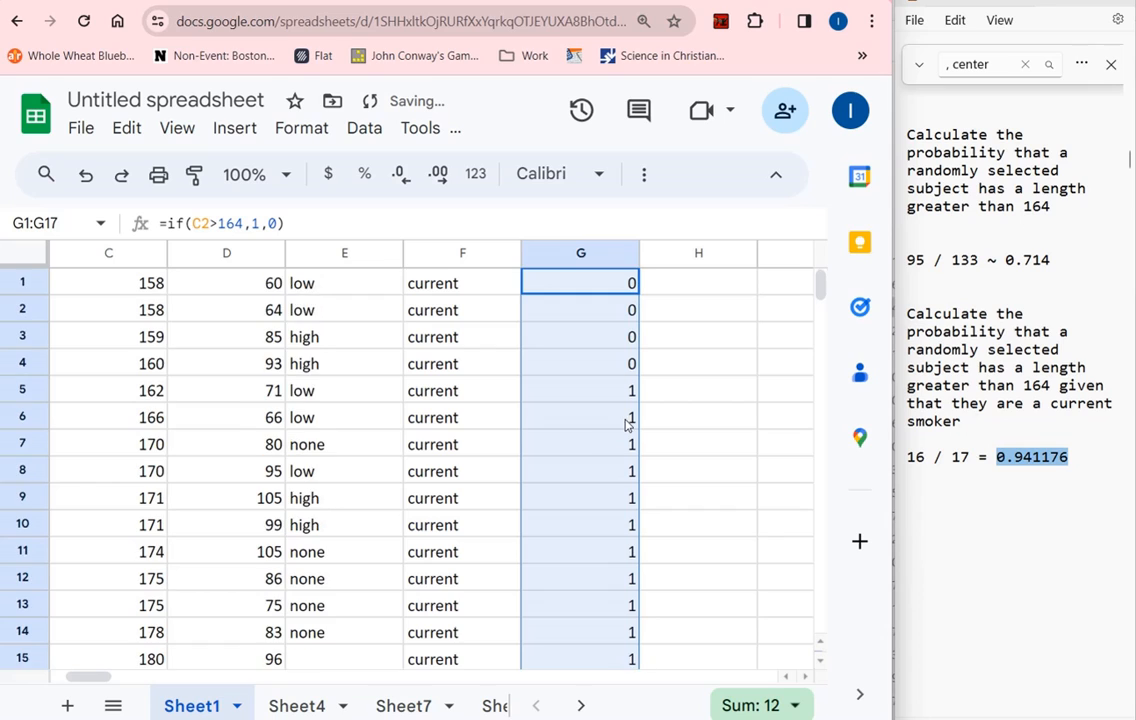
{"action": "scroll", "coordinate": [624, 428], "scroll_direction": "down", "scroll_amount": 2}
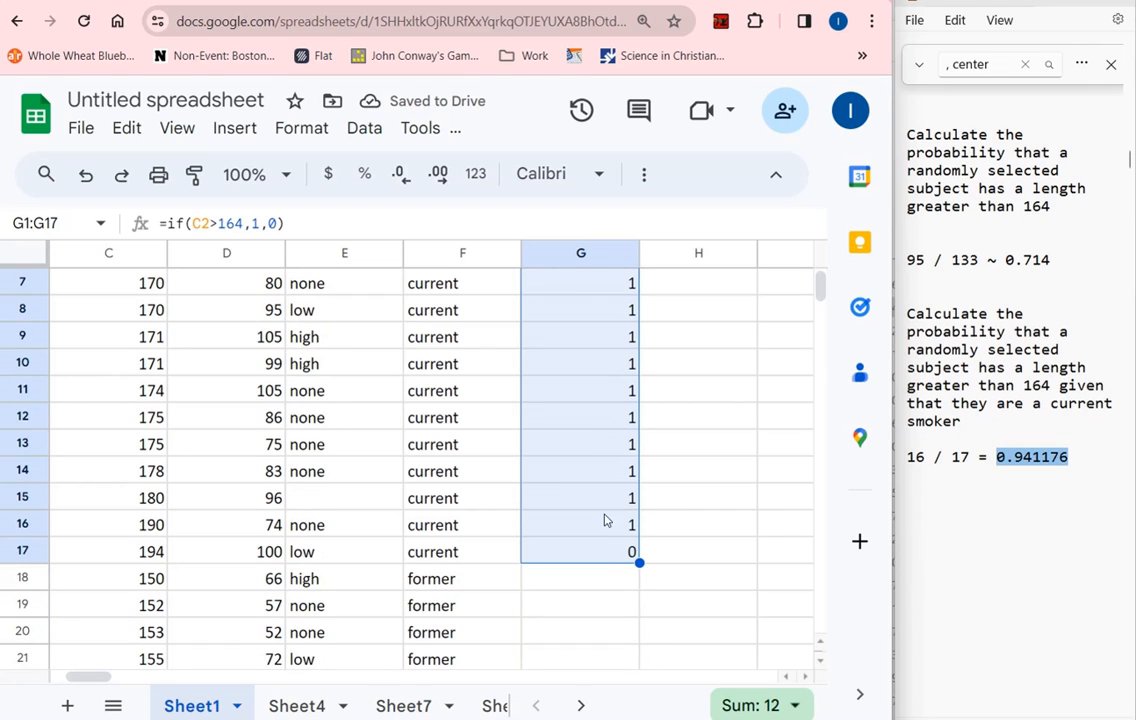
{"action": "left_click", "coordinate": [156, 560]}
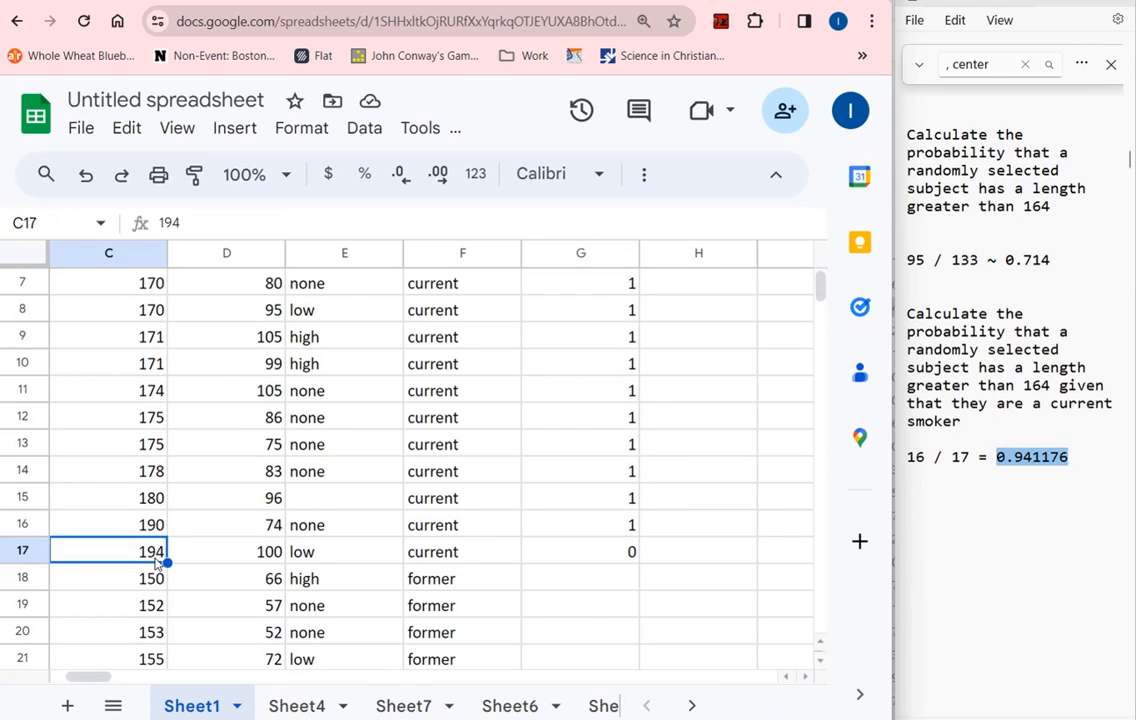
{"action": "left_click", "coordinate": [561, 563]}
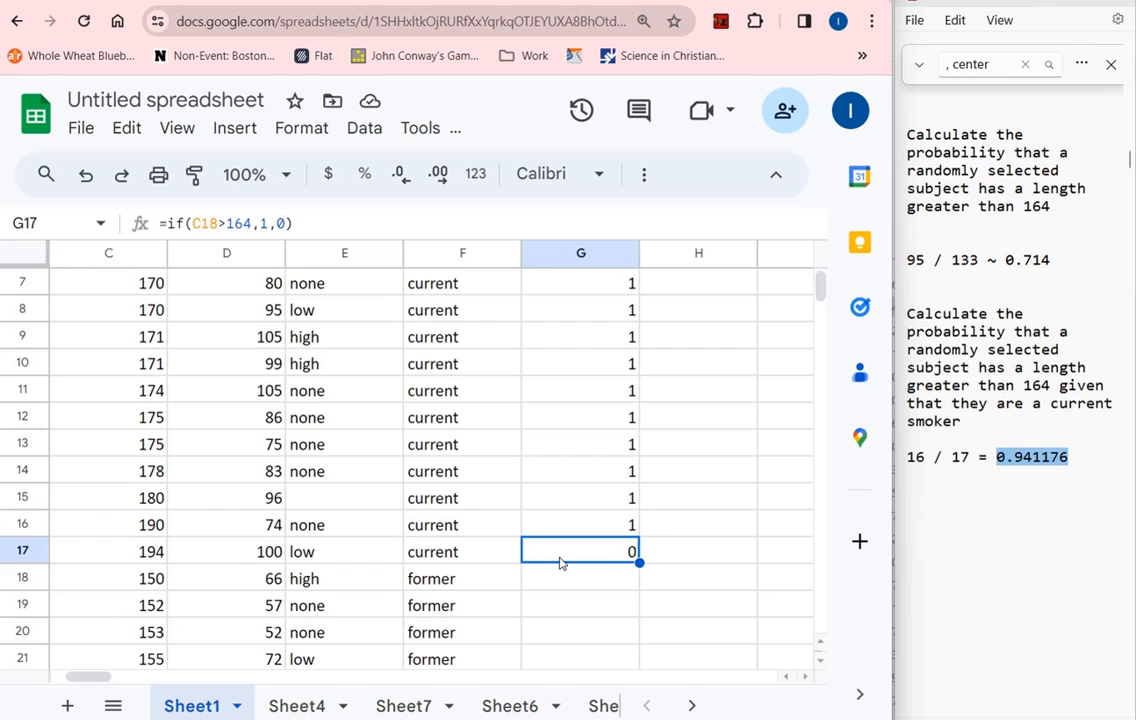
{"action": "scroll", "coordinate": [552, 540], "scroll_direction": "up", "scroll_amount": 2}
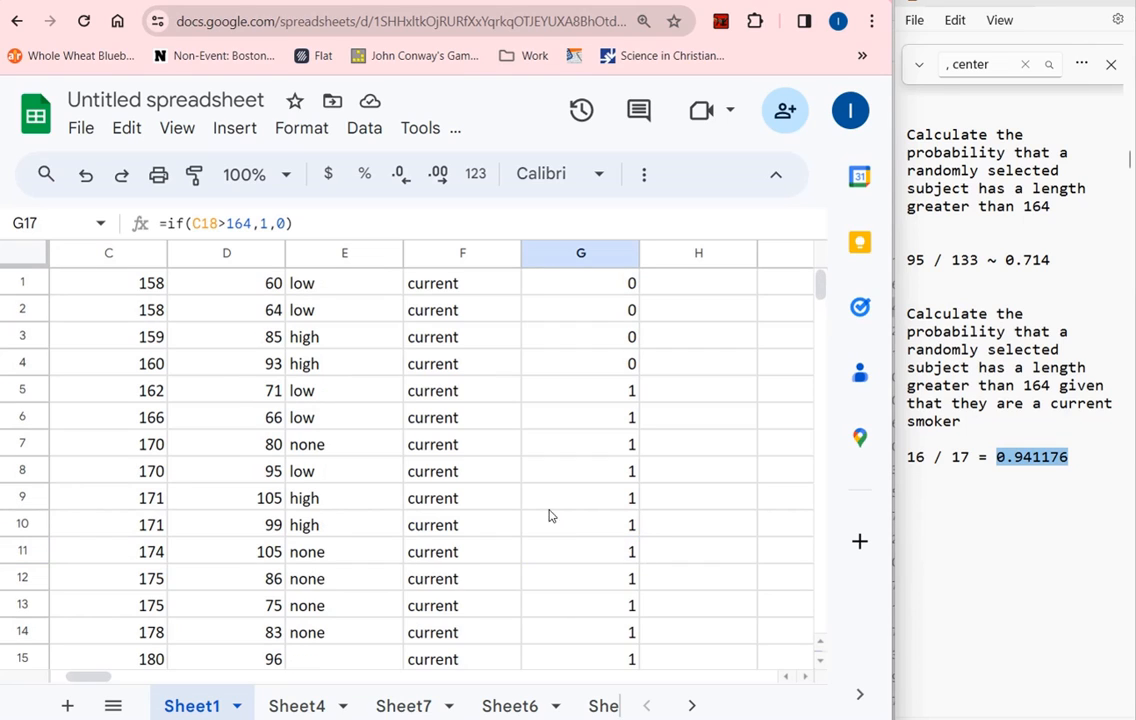
Correct the IF formula in G1 to test C1, making it =if(C1>164,1,0)
{"action": "left_click", "coordinate": [610, 284]}
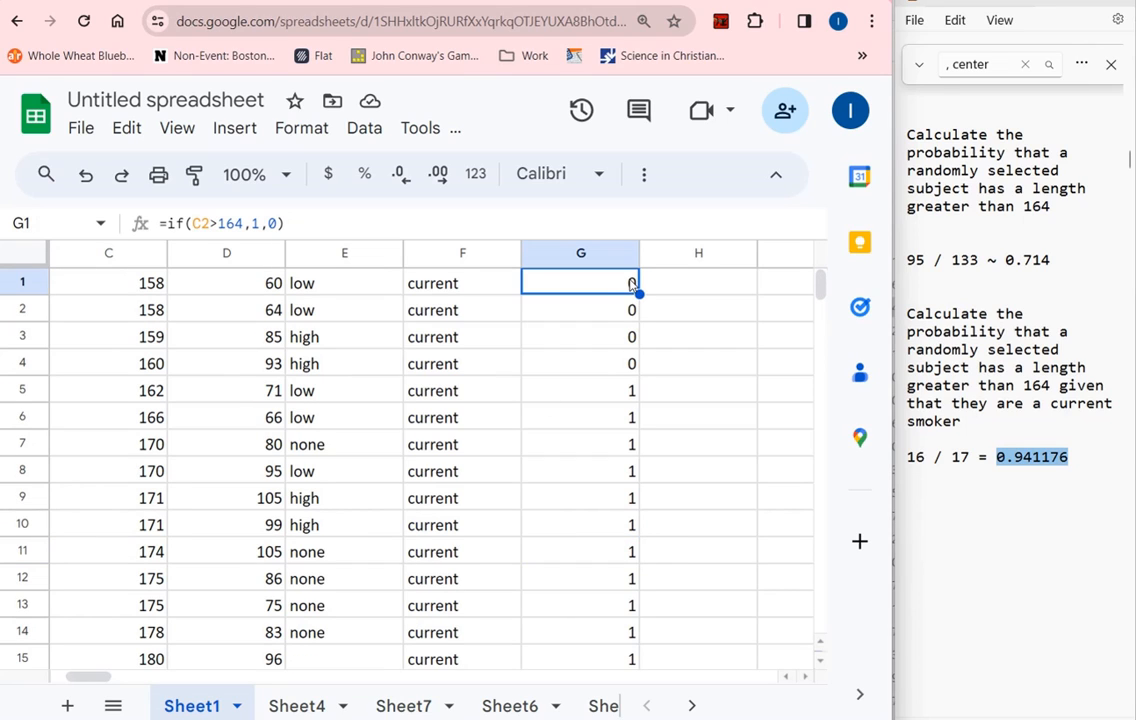
{"action": "left_click", "coordinate": [211, 223]}
{"action": "type", "text": "1"}
{"action": "key", "text": "Return"}
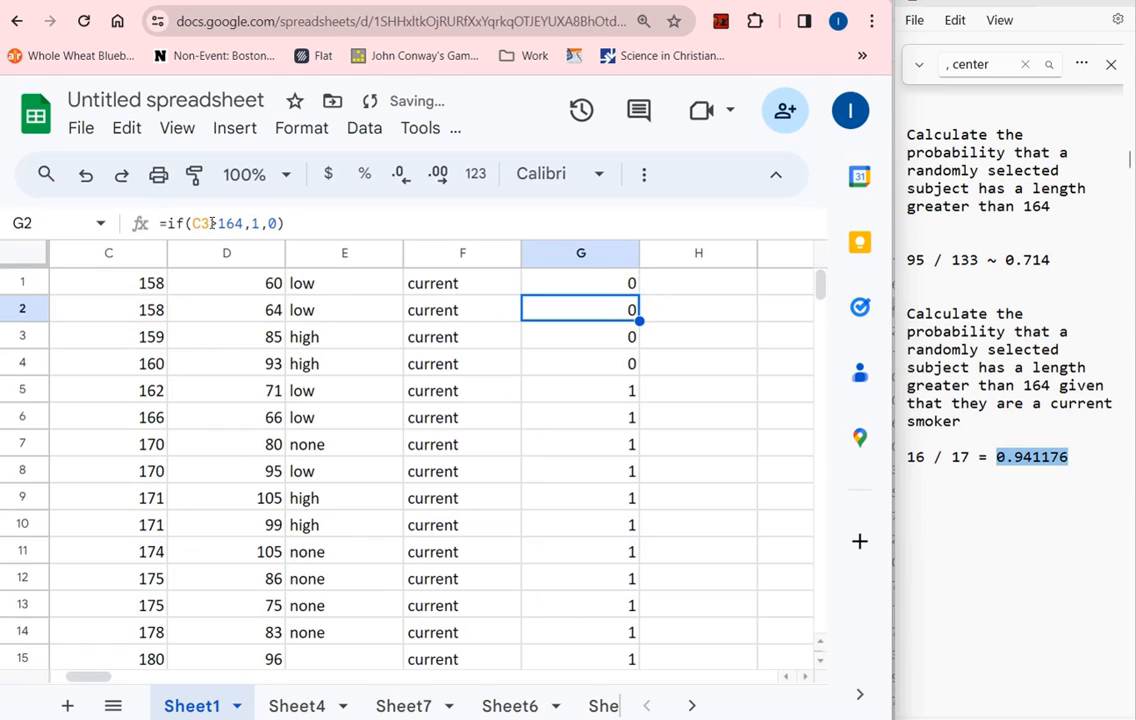
Fill the corrected formula from G1 down through G17 and check the flags in column G
{"action": "left_click", "coordinate": [596, 280]}
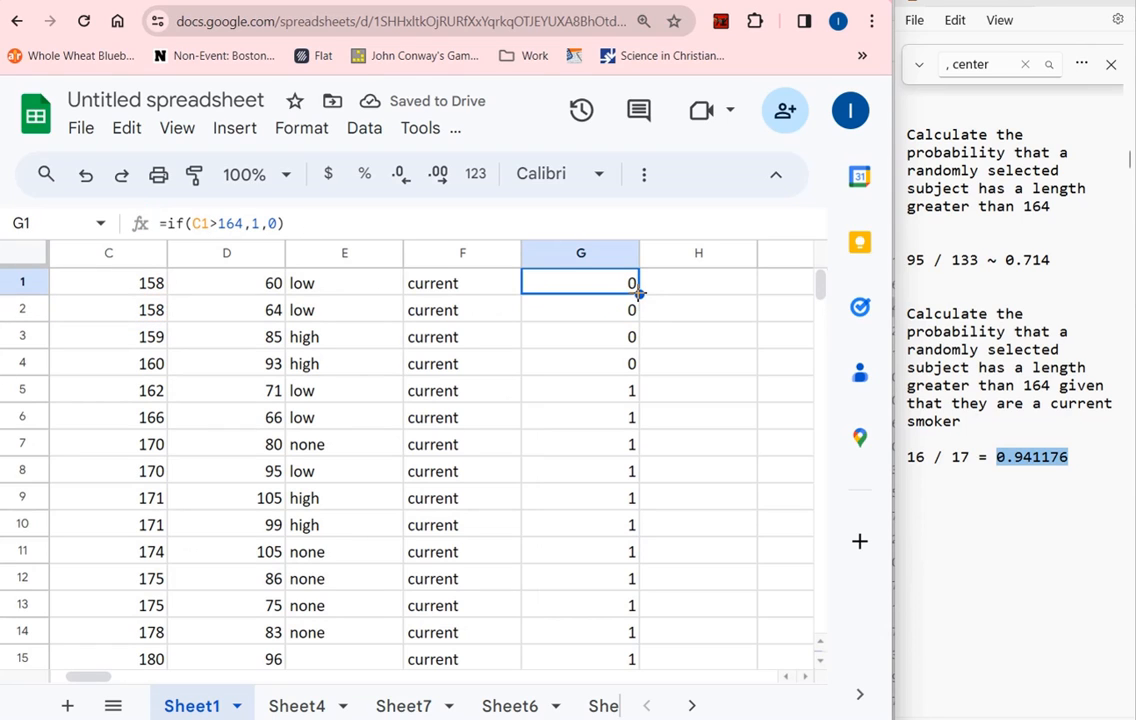
{"action": "left_click_drag", "start_coordinate": [639, 296], "coordinate": [640, 473]}
{"action": "left_click", "coordinate": [618, 445]}
{"action": "left_click", "coordinate": [663, 418]}
{"action": "left_click", "coordinate": [622, 468]}
{"action": "scroll", "coordinate": [631, 421], "scroll_direction": "up", "scroll_amount": 3}
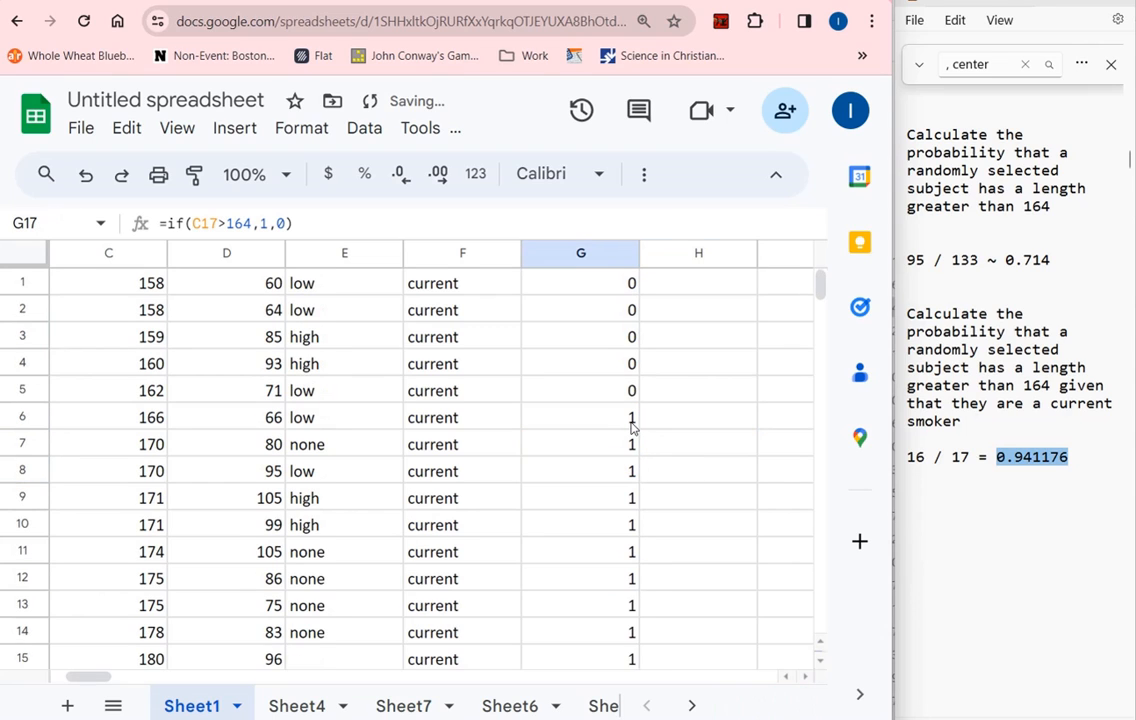
{"action": "scroll", "coordinate": [631, 418], "scroll_direction": "down", "scroll_amount": 1}
{"action": "scroll", "coordinate": [631, 418], "scroll_direction": "up", "scroll_amount": 2}
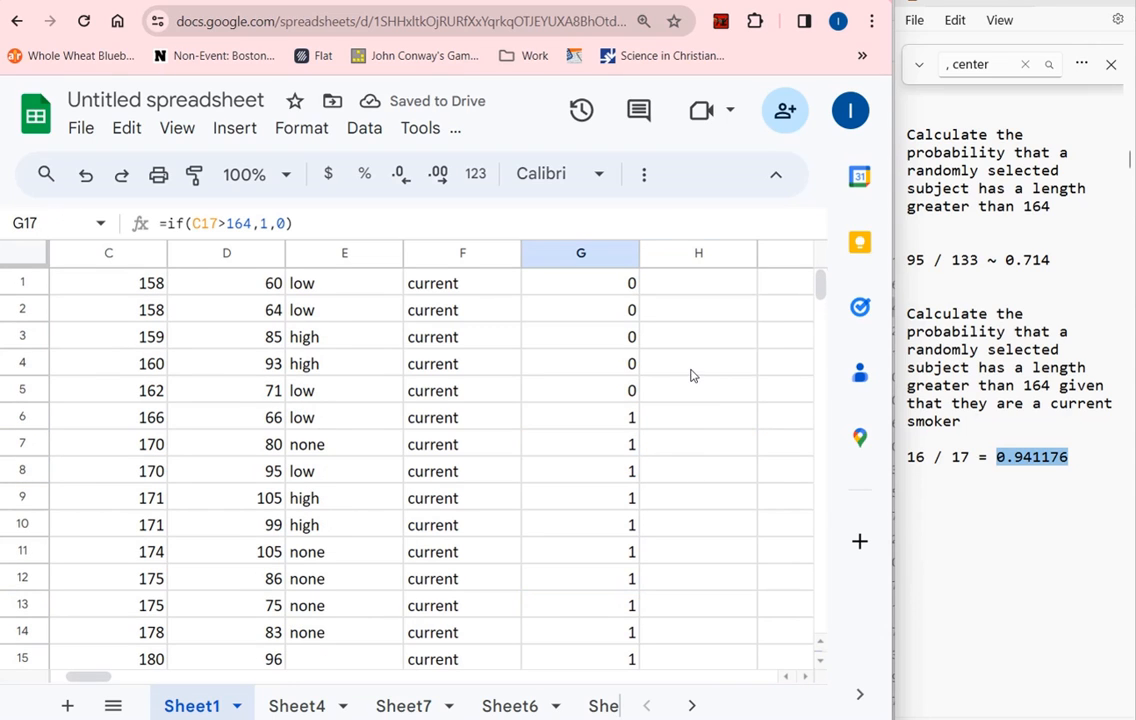
Enter the formula =sum(g1:g17) in cell H4, leave the suggested autofill unaccepted and reselect H4
{"action": "left_click", "coordinate": [696, 366]}
{"action": "type", "text": "=sum"}
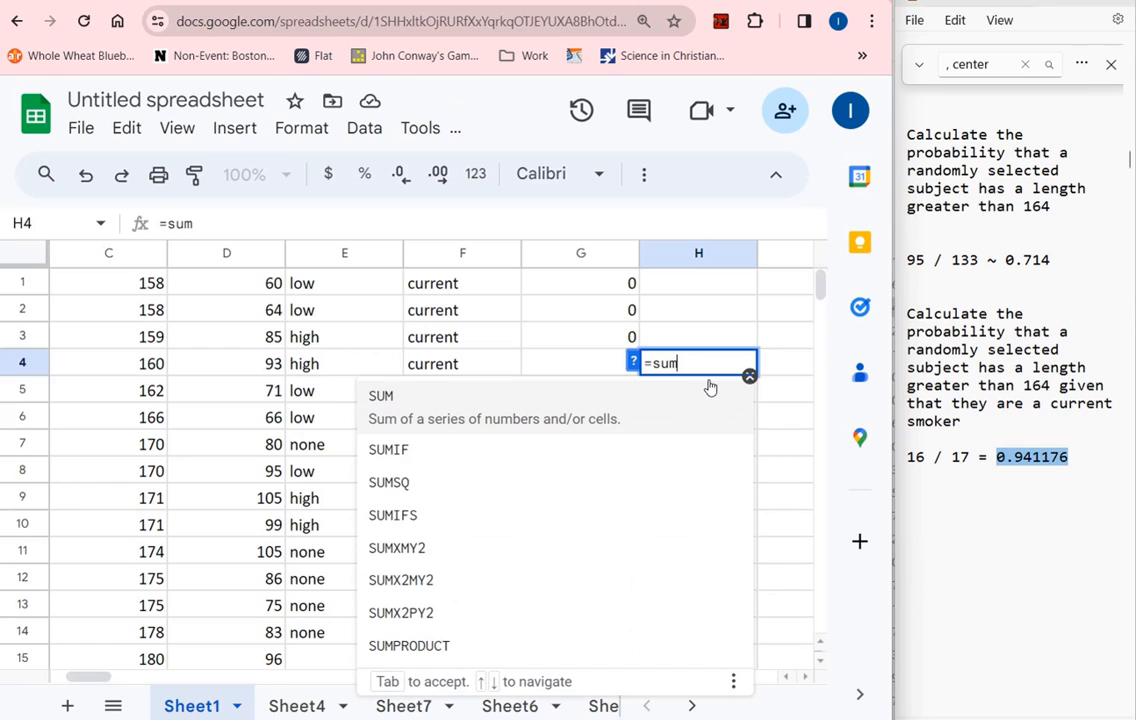
{"action": "key", "text": "BackSpace"}
{"action": "key", "text": "BackSpace"}
{"action": "key", "text": "BackSpace"}
{"action": "key", "text": "BackSpace"}
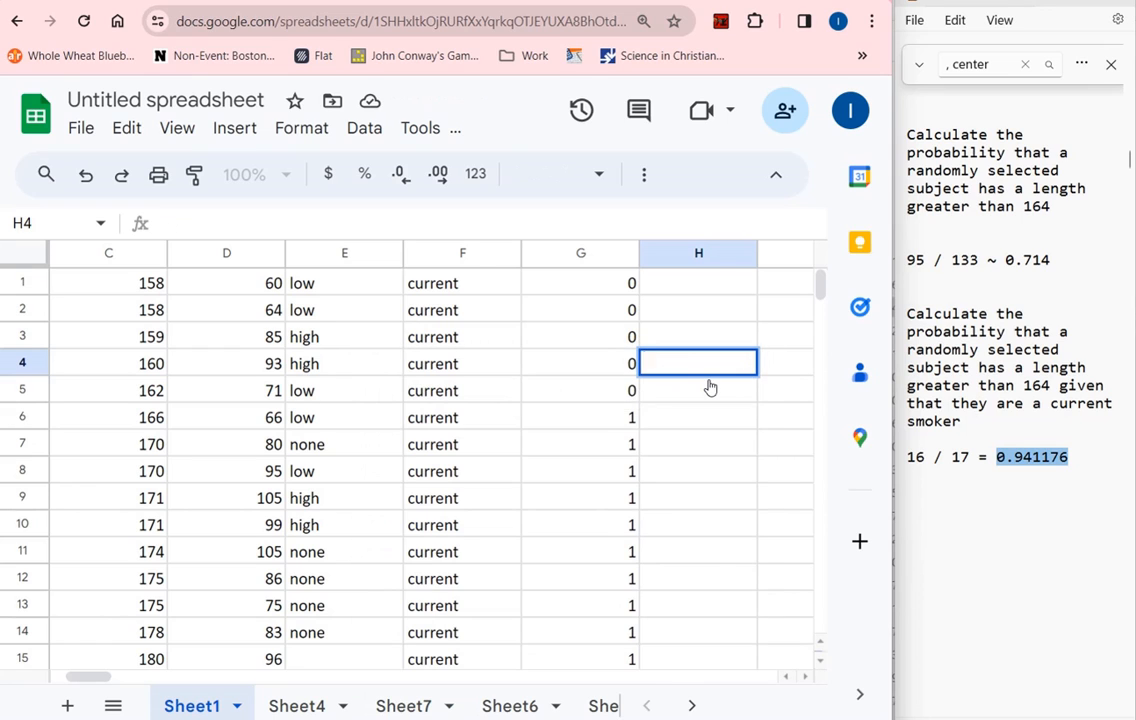
{"action": "type", "text": "=sum(g1"}
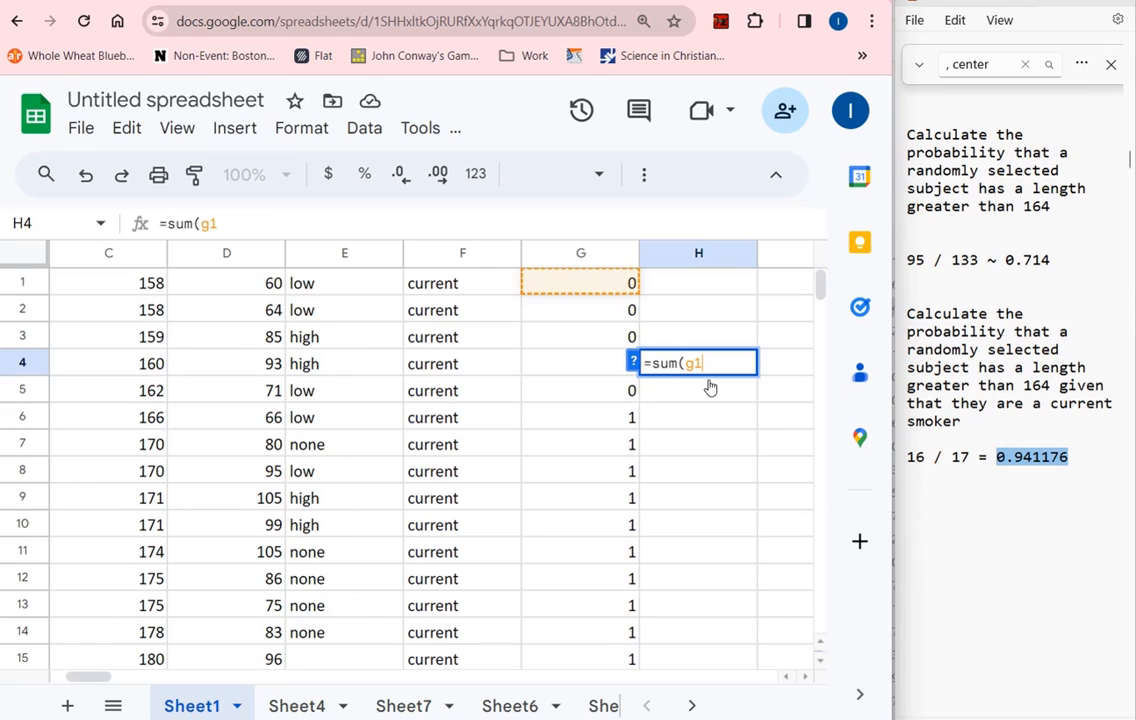
{"action": "type", "text": ":"}
{"action": "scroll", "coordinate": [600, 450], "scroll_direction": "down", "scroll_amount": 2}
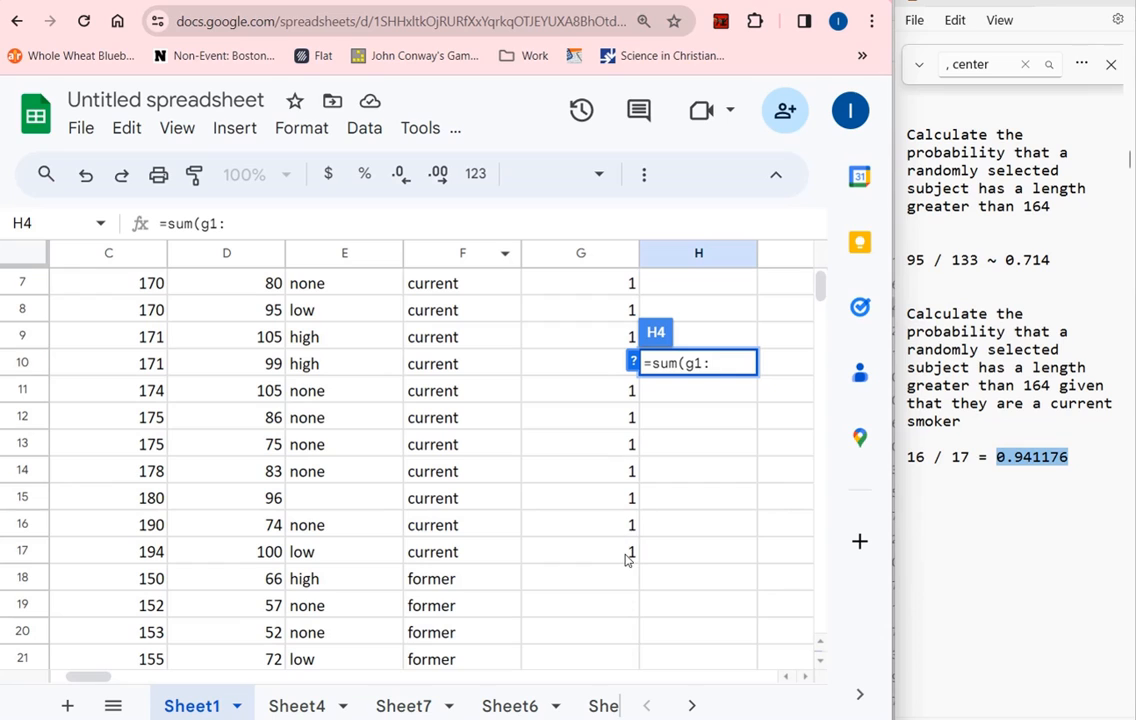
{"action": "type", "text": "g17)"}
{"action": "key", "text": "Return"}
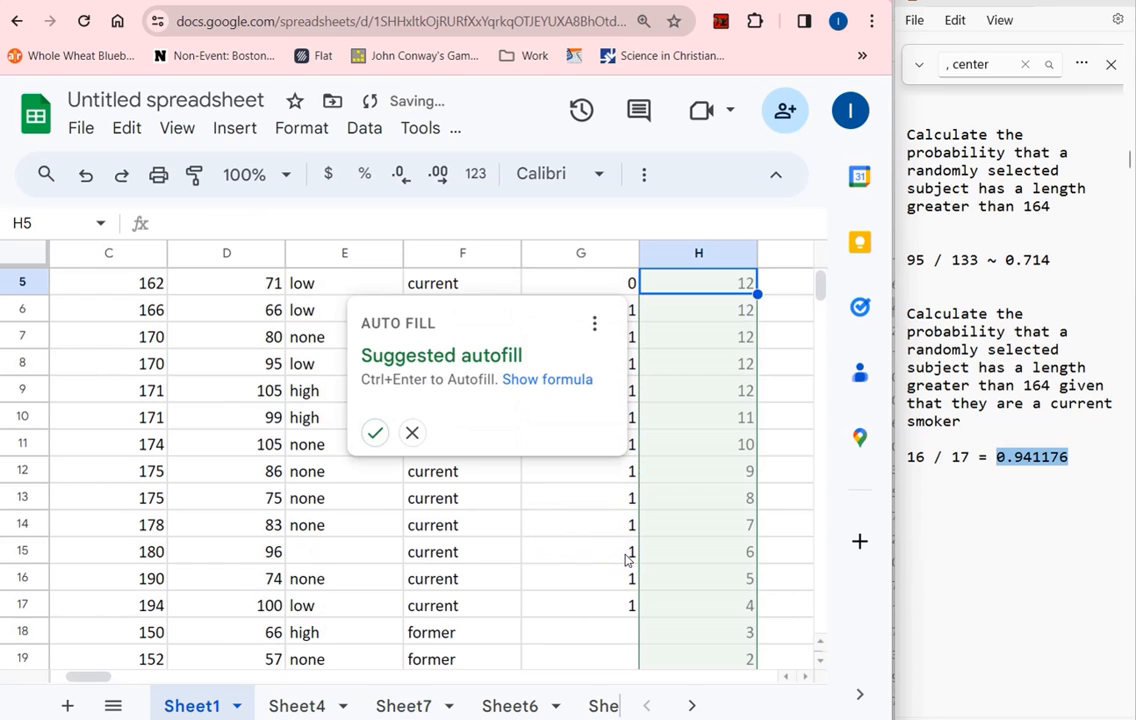
{"action": "left_click", "coordinate": [718, 390]}
{"action": "scroll", "coordinate": [723, 373], "scroll_direction": "up", "scroll_amount": 2}
{"action": "left_click", "coordinate": [727, 367]}
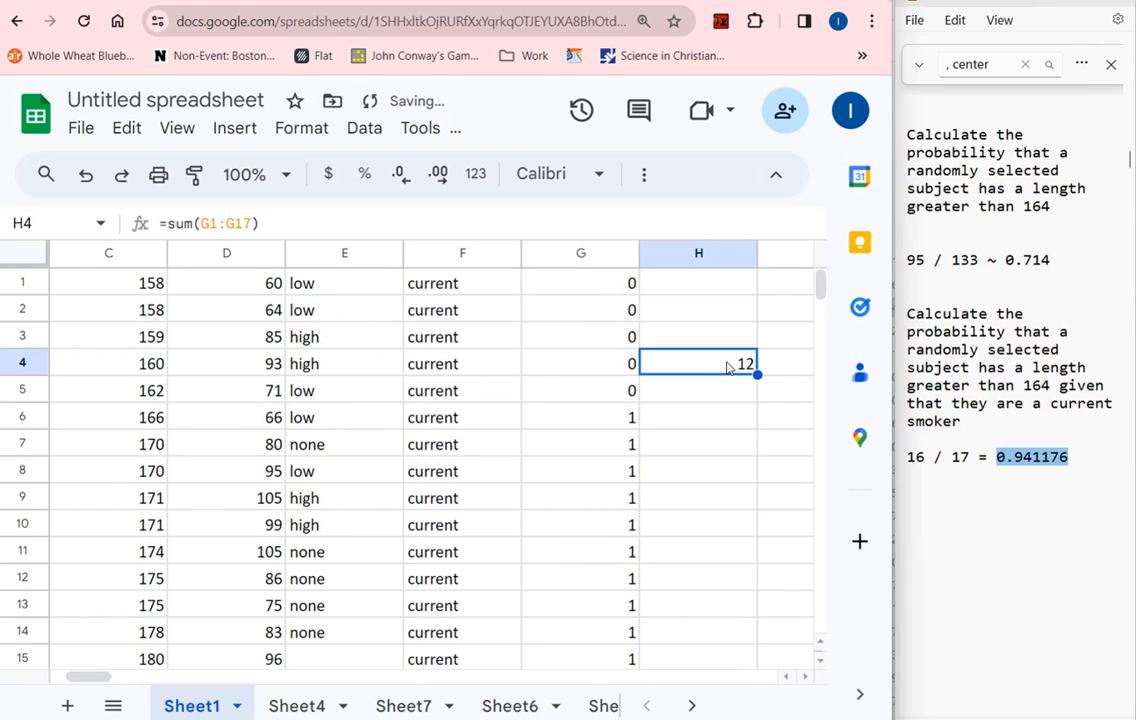
Change the numerator of the second answer in the notes to 12, so the fraction reads 12 / 17
{"action": "left_click", "coordinate": [932, 460]}
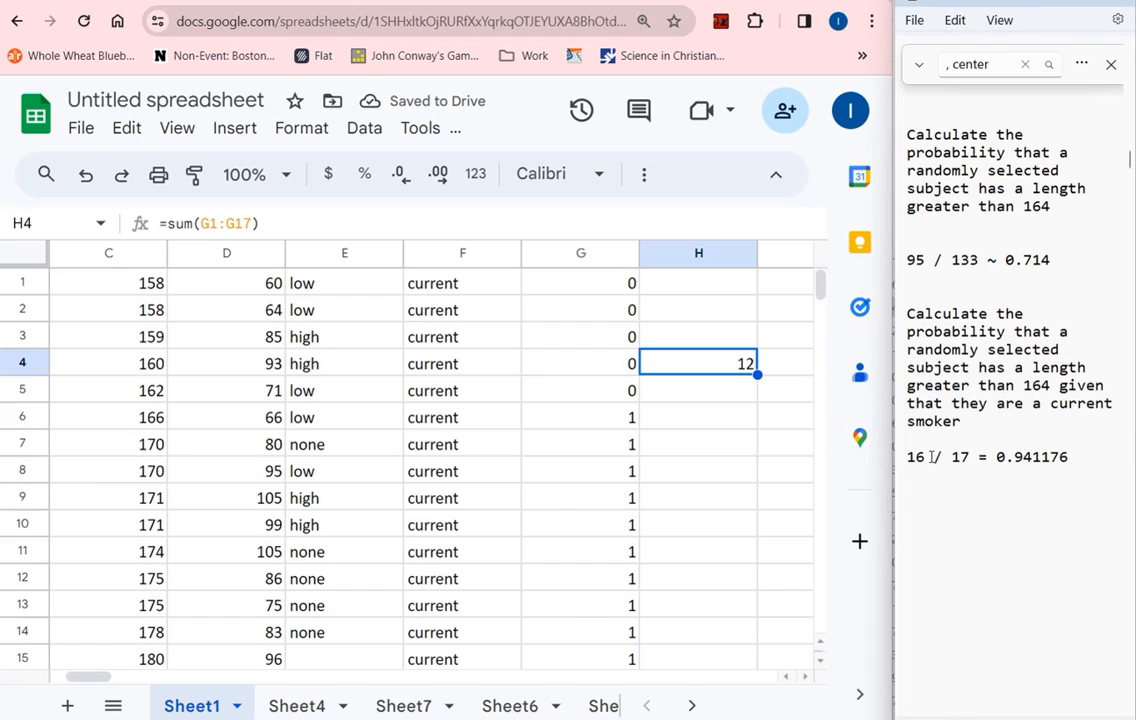
{"action": "key", "text": "BackSpace"}
{"action": "type", "text": "2"}
Review the sum formula in H4, the flags in column G that it adds up, and the IF formula in G1
{"action": "left_click", "coordinate": [745, 392]}
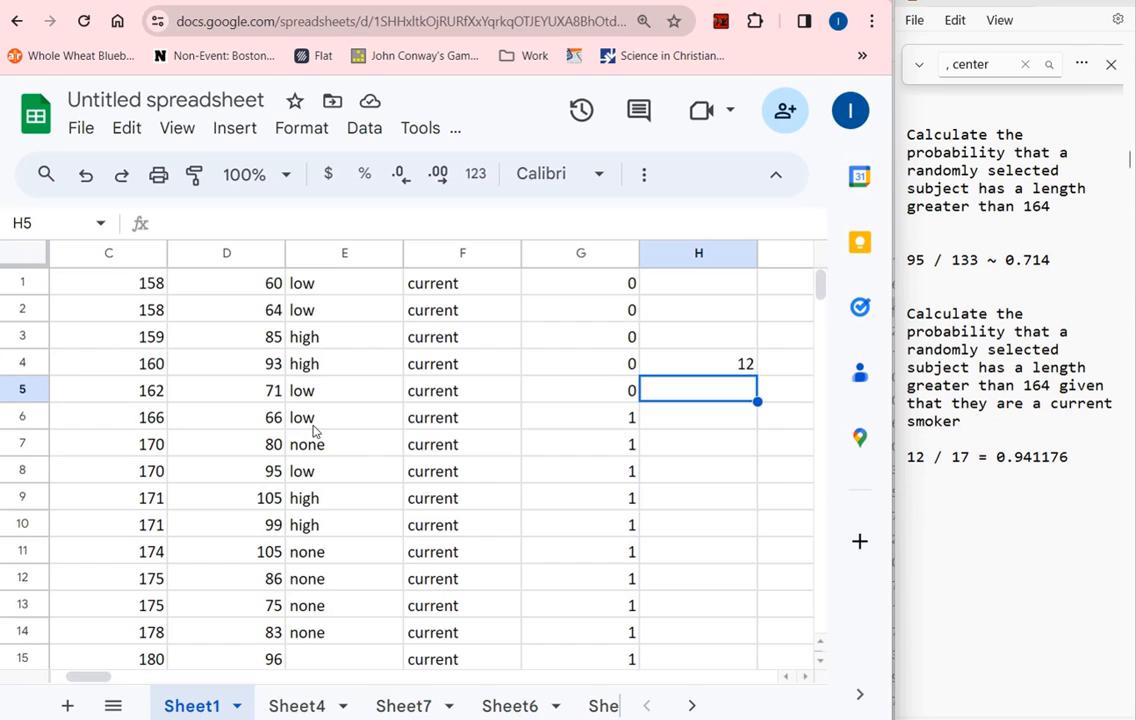
{"action": "left_click", "coordinate": [725, 370]}
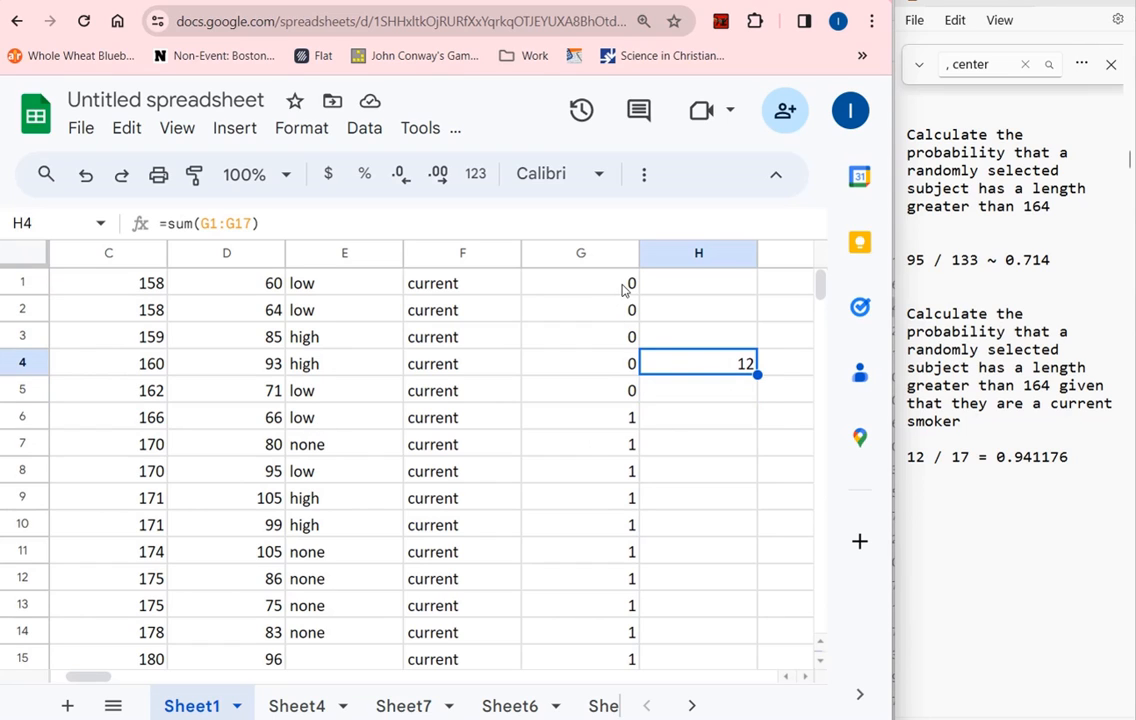
{"action": "left_click_drag", "start_coordinate": [622, 290], "coordinate": [634, 487]}
{"action": "scroll", "coordinate": [720, 440], "scroll_direction": "up", "scroll_amount": 3}
{"action": "left_click", "coordinate": [722, 375]}
{"action": "left_click", "coordinate": [578, 290]}
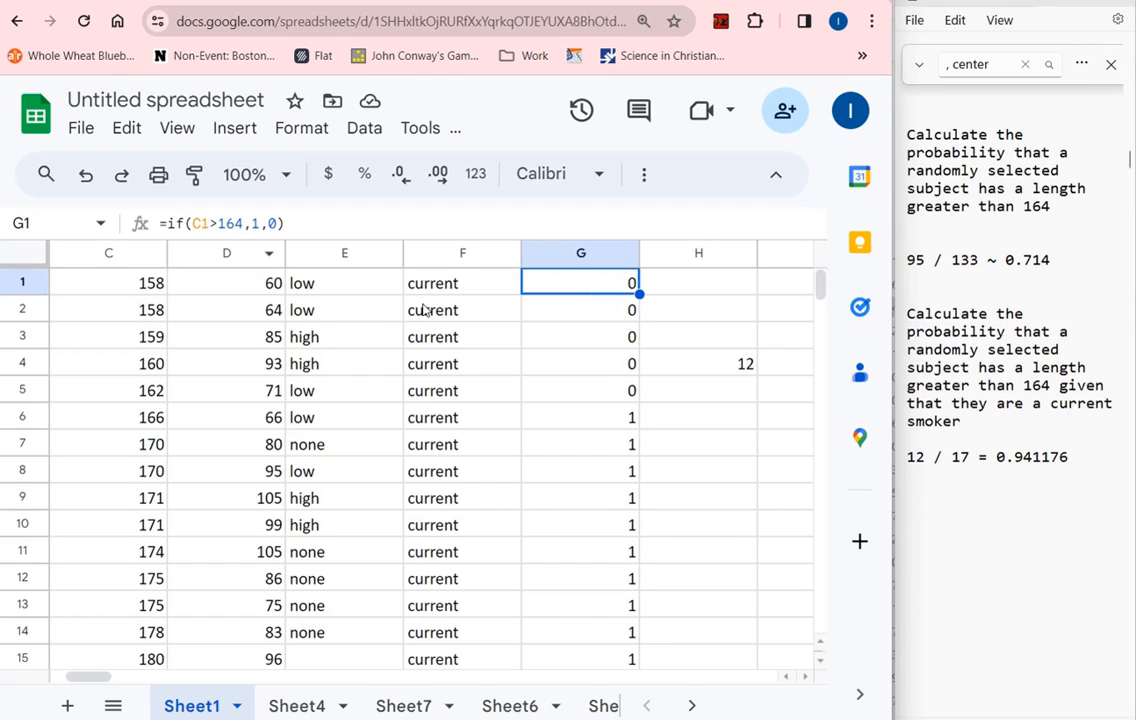
Change the formula in G1 to =if(B1="women",1,0) so it flags women by column B
{"action": "left_click_drag", "start_coordinate": [97, 675], "coordinate": [58, 680]}
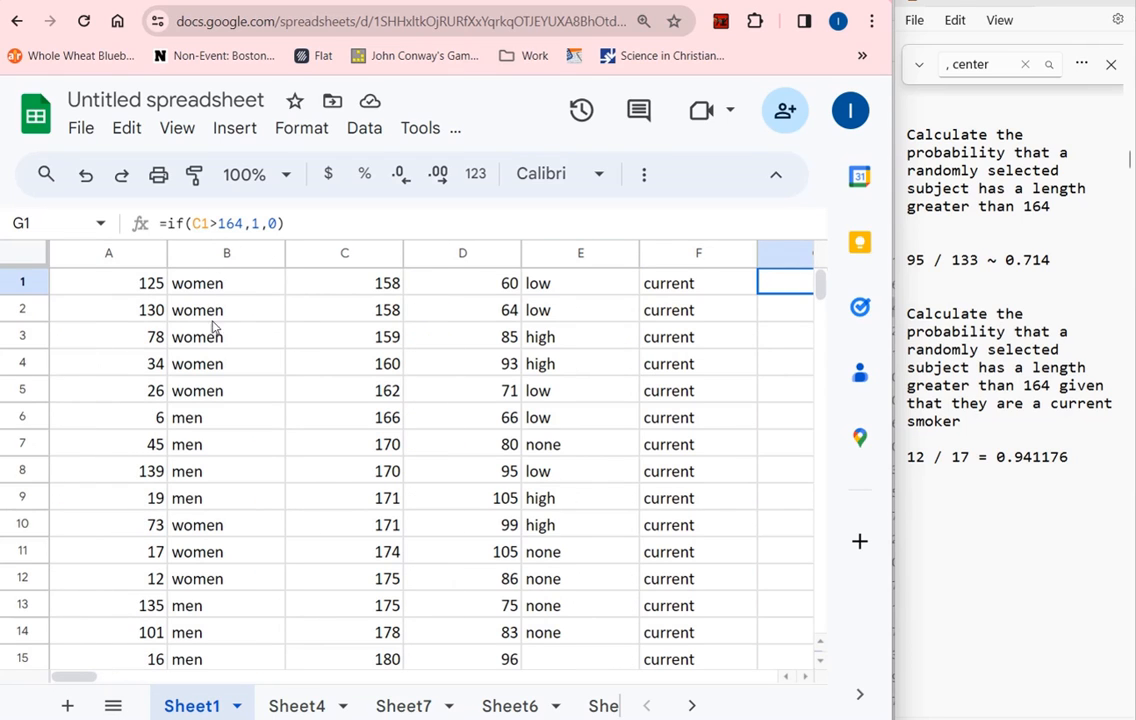
{"action": "left_click_drag", "start_coordinate": [97, 679], "coordinate": [115, 681]}
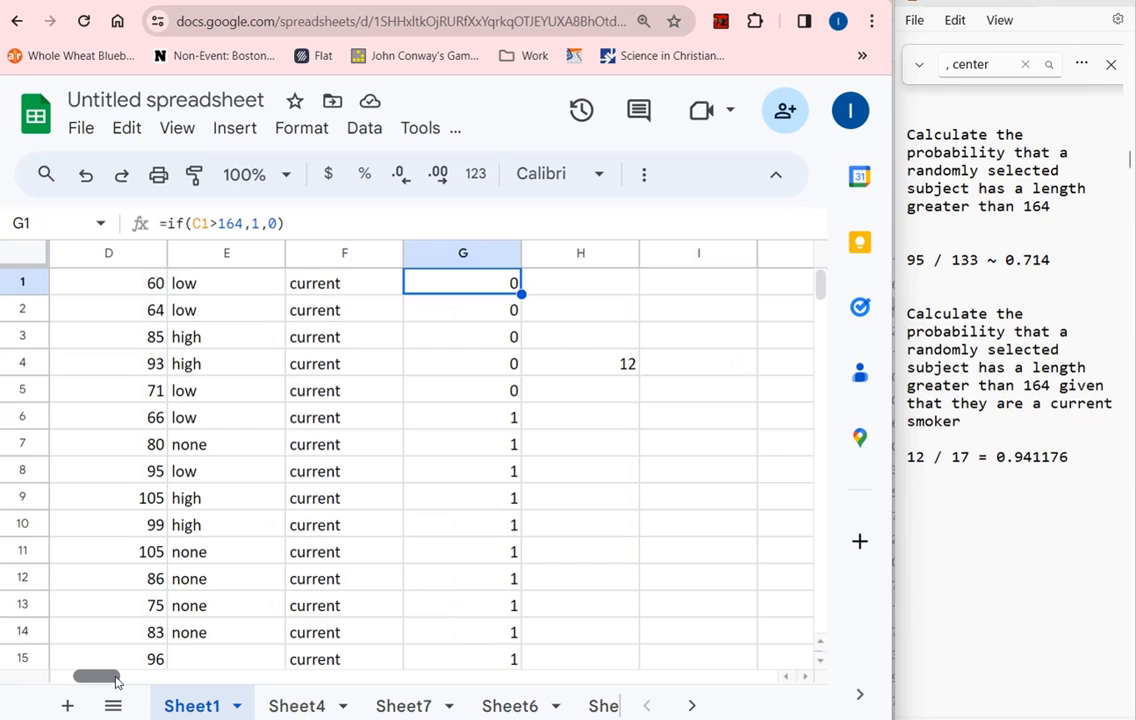
{"action": "left_click", "coordinate": [202, 228]}
{"action": "key", "text": "BackSpace"}
{"action": "type", "text": "B"}
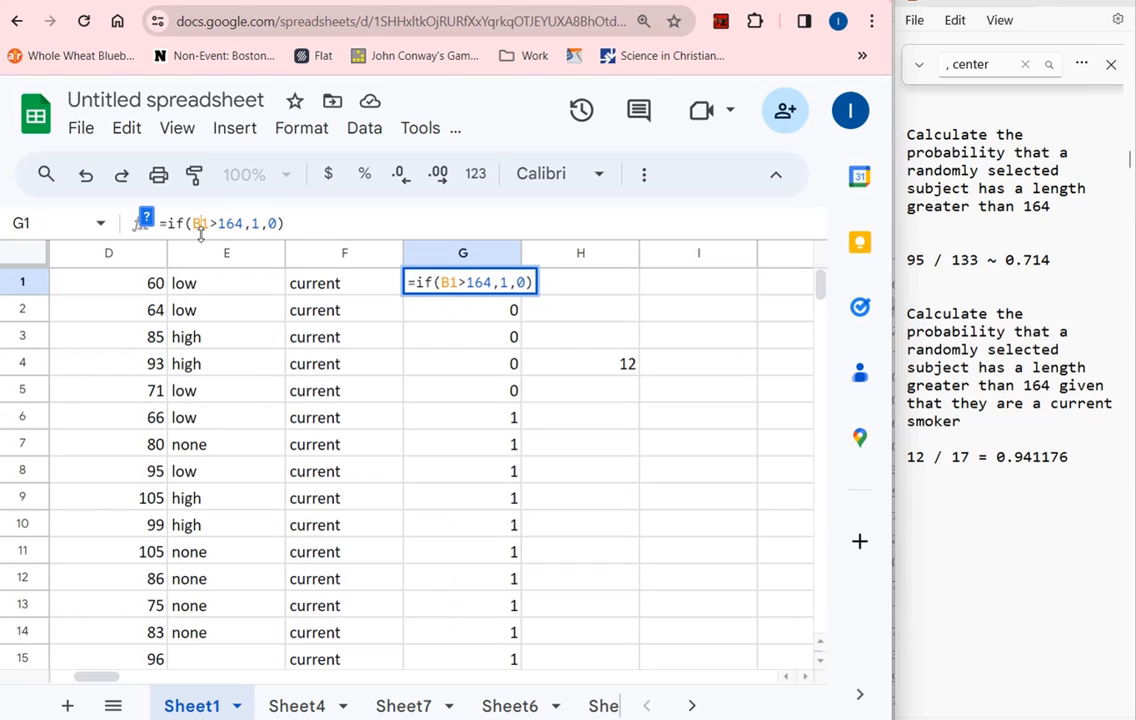
{"action": "key", "text": "BackSpace"}
{"action": "key", "text": "BackSpace"}
{"action": "key", "text": "BackSpace"}
{"action": "key", "text": "BackSpace"}
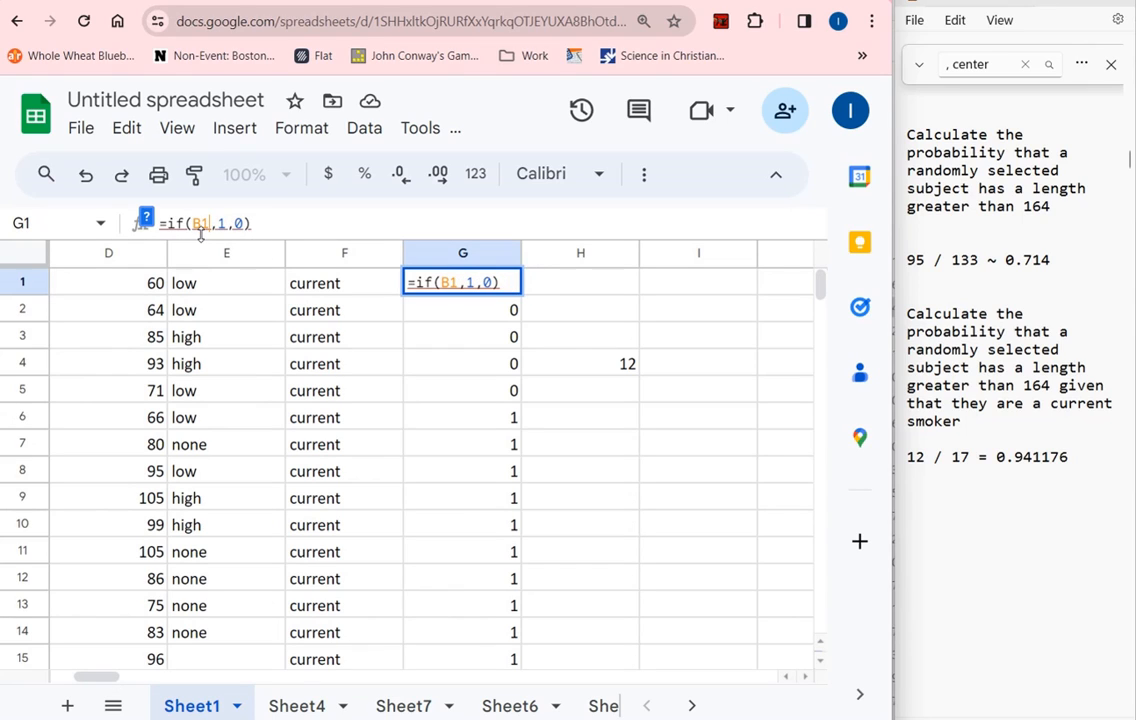
{"action": "type", "text": "=\"wome"}
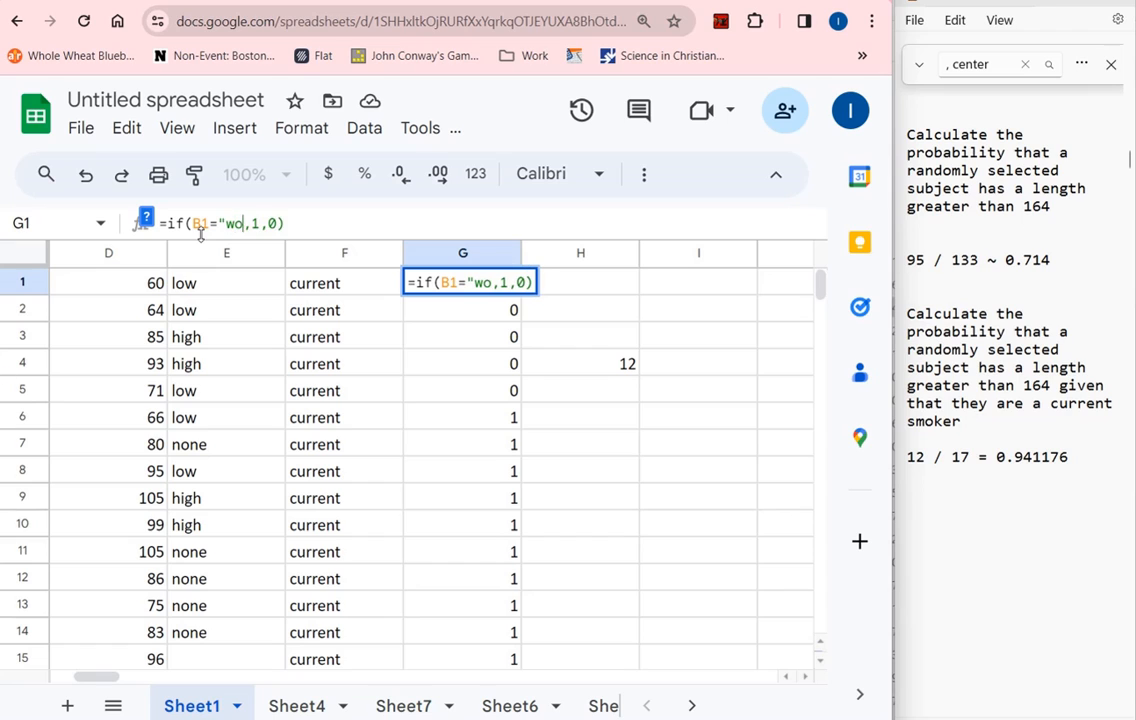
{"action": "type", "text": "n\""}
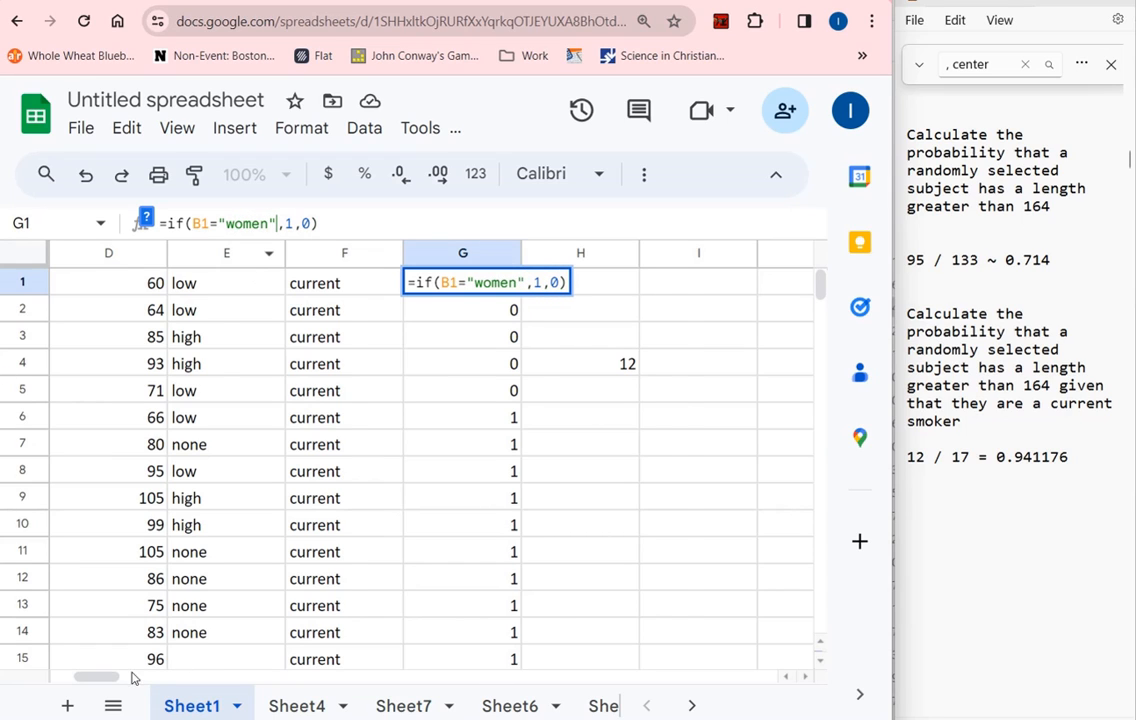
{"action": "mouse_move", "coordinate": [115, 677]}
{"action": "left_mouse_down"}
{"action": "mouse_move", "coordinate": [70, 677]}
{"action": "mouse_move", "coordinate": [100, 677]}
{"action": "left_mouse_up"}
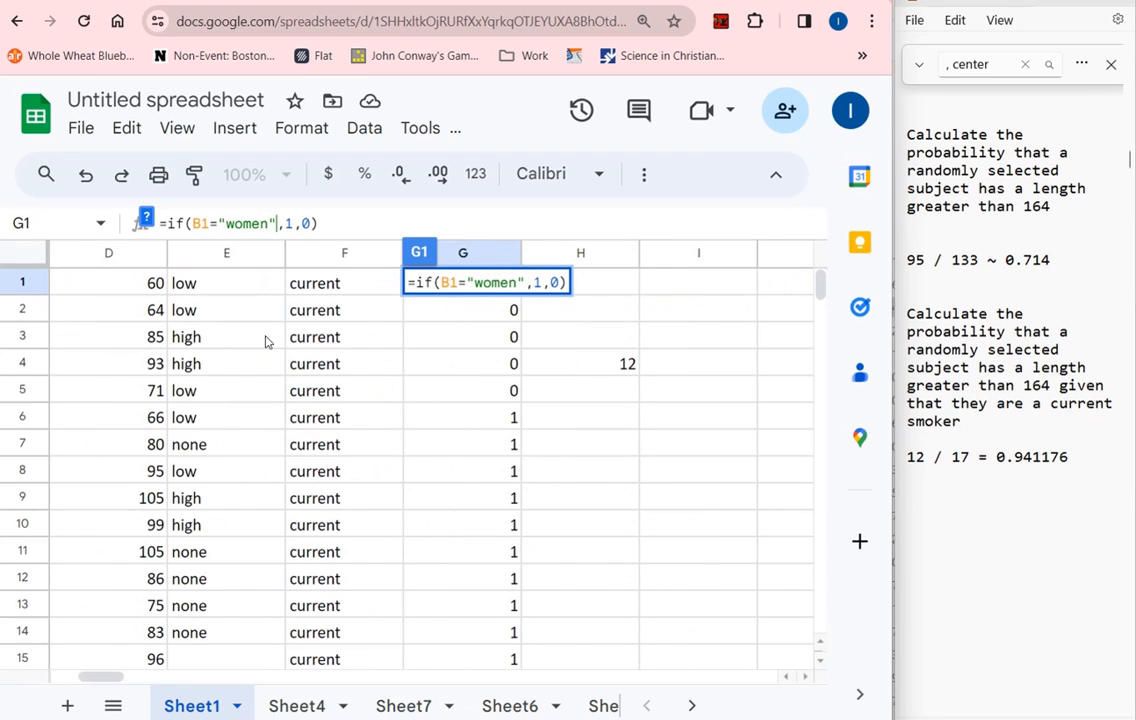
{"action": "key", "text": "Return"}
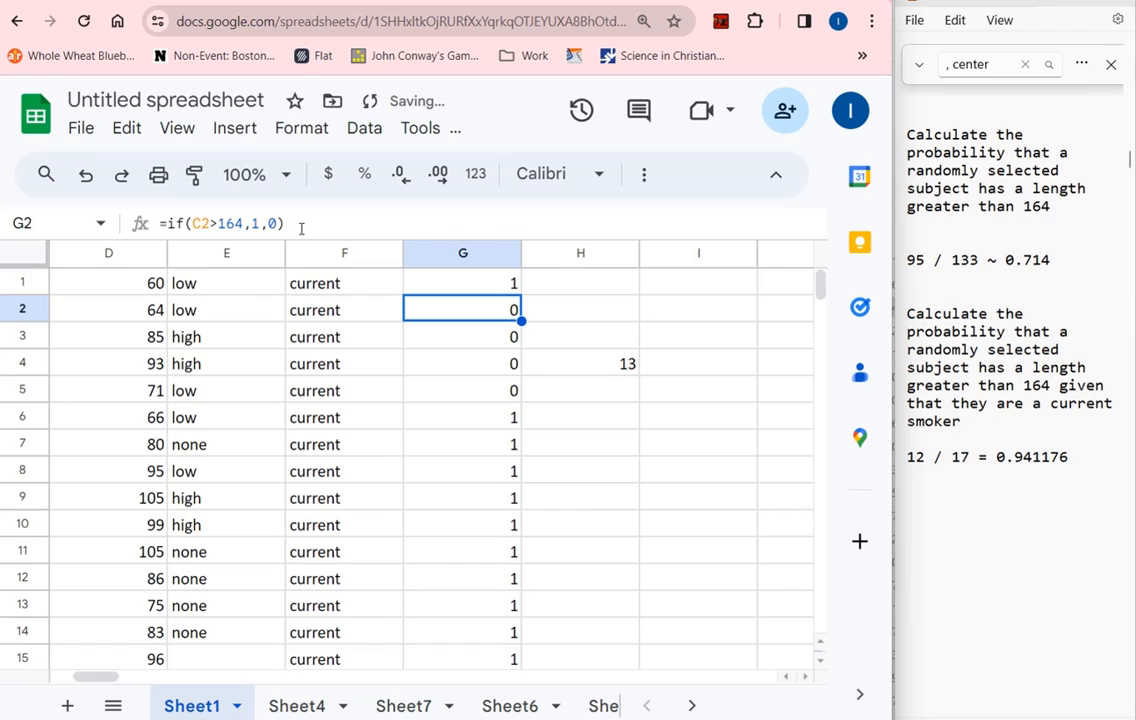
Fill the women formula from G1 down through G17, then check sample flags and the sum in H4
{"action": "key", "text": "Up"}
{"action": "left_click_drag", "start_coordinate": [520, 295], "coordinate": [515, 458]}
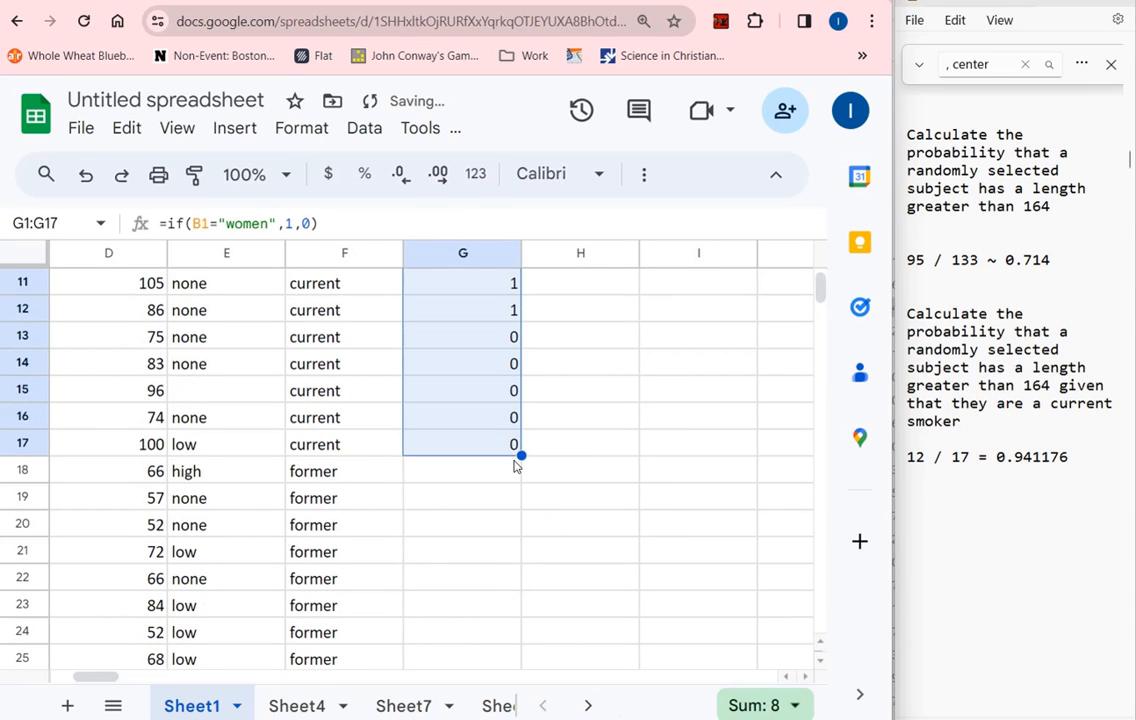
{"action": "scroll", "coordinate": [515, 465], "scroll_direction": "up", "scroll_amount": 3}
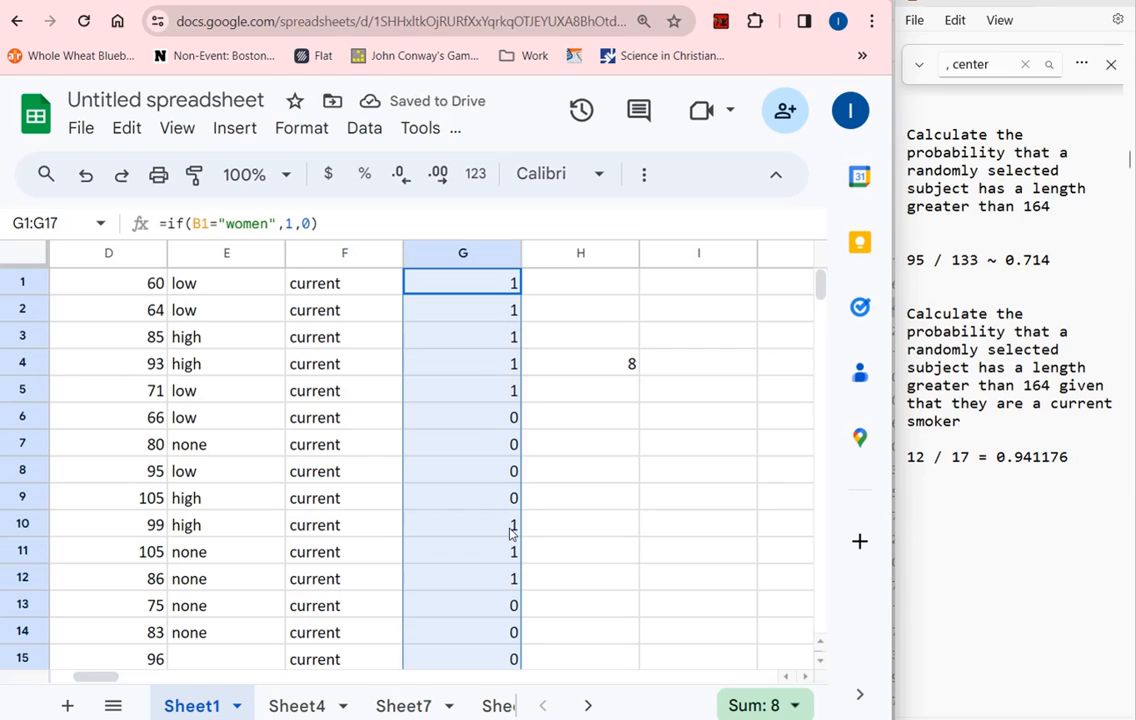
{"action": "left_click", "coordinate": [514, 338]}
{"action": "left_click", "coordinate": [512, 445]}
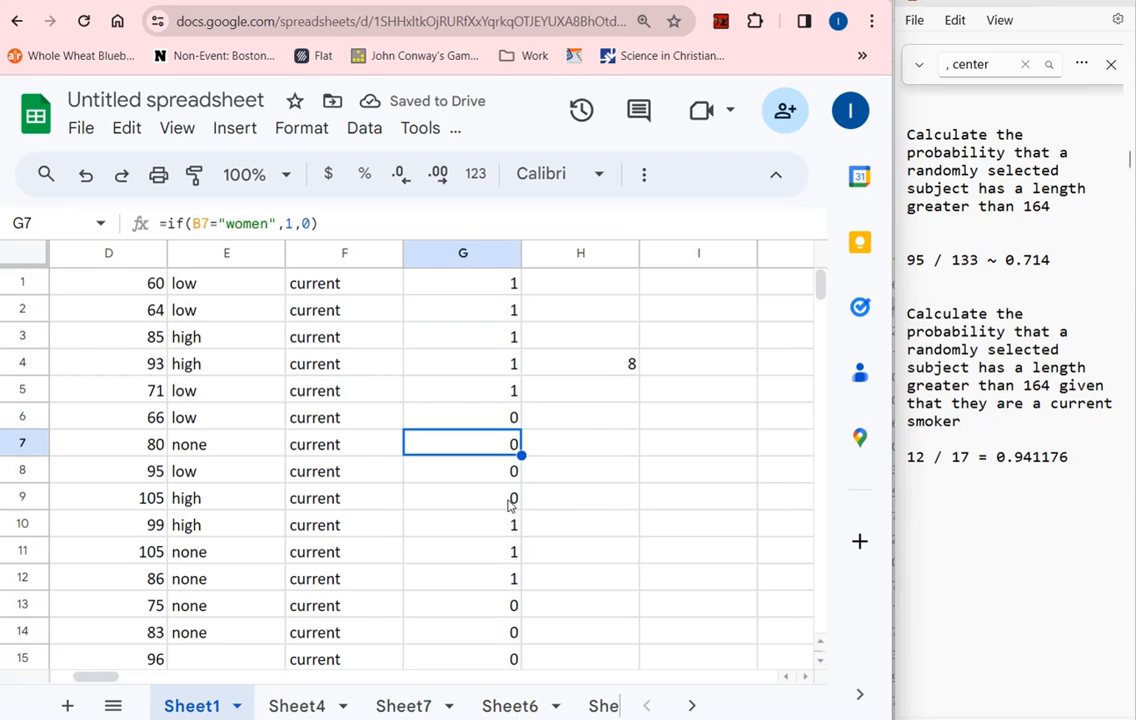
{"action": "left_click", "coordinate": [603, 372]}
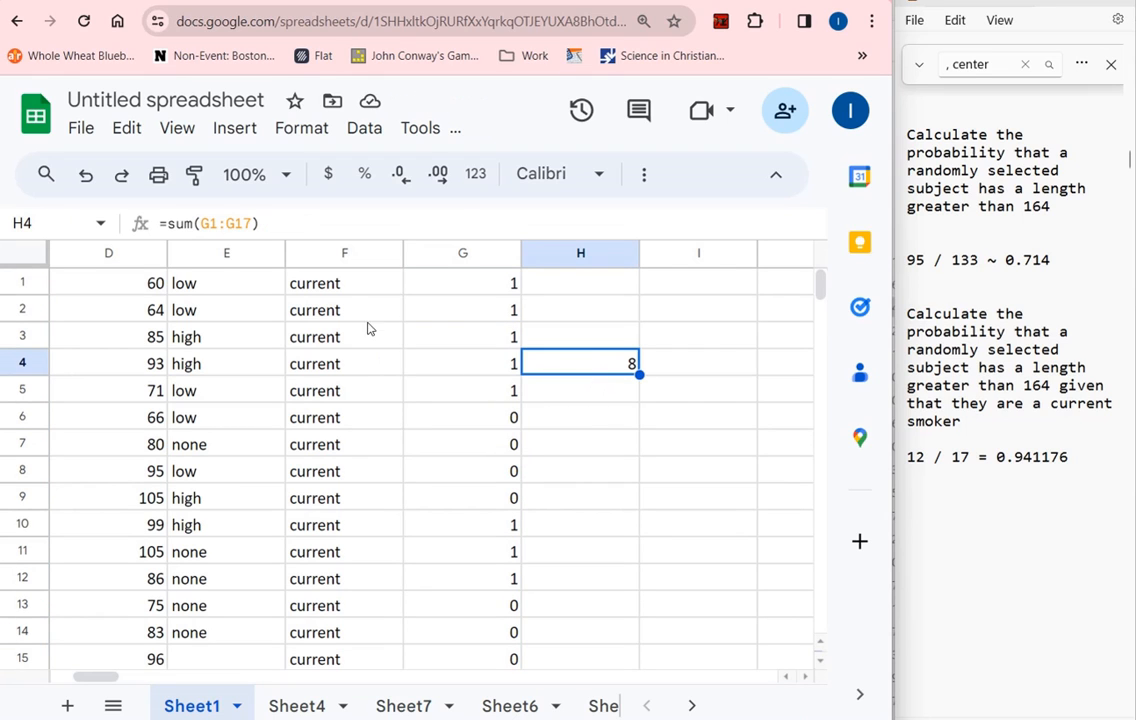
Select the current smokers' cells in column F, starting from F1
{"action": "left_click_drag", "start_coordinate": [363, 283], "coordinate": [345, 636]}
{"action": "scroll", "coordinate": [348, 450], "scroll_direction": "down", "scroll_amount": 3}
{"action": "left_click_drag", "start_coordinate": [348, 265], "coordinate": [355, 332]}
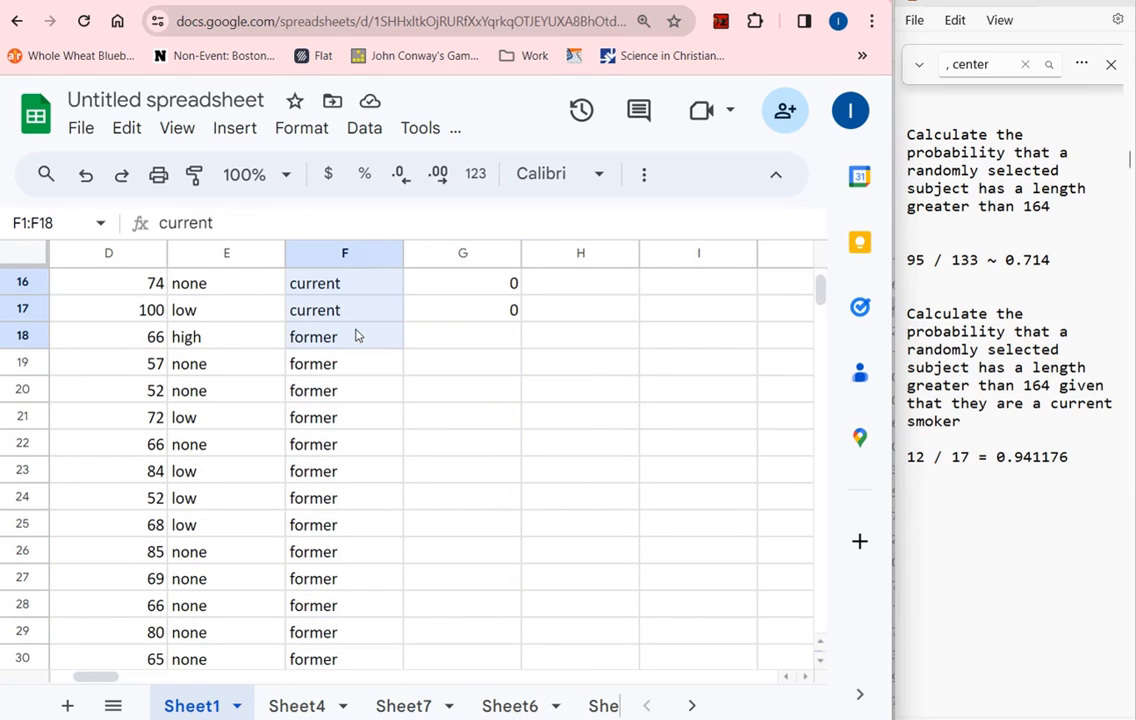